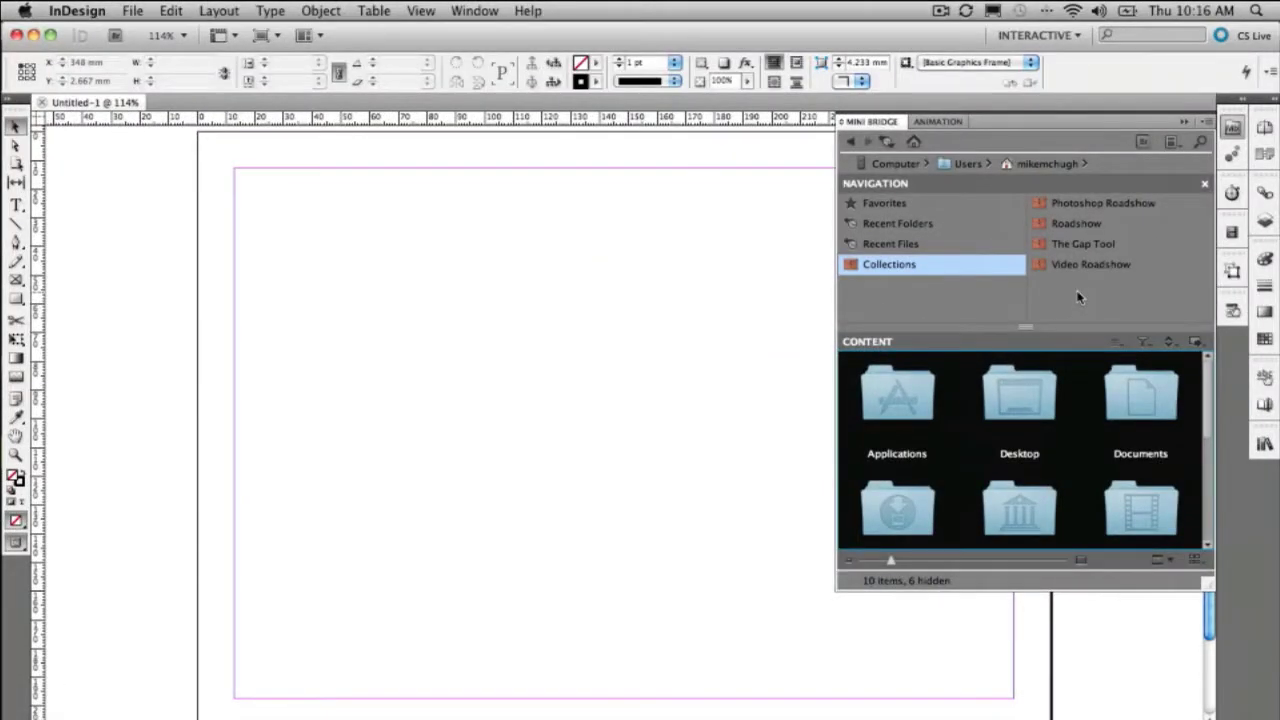
Open the collection The Gap Tool in Mini Bridge and preview hill.jpg at full-screen size.
left_click(1108, 245)
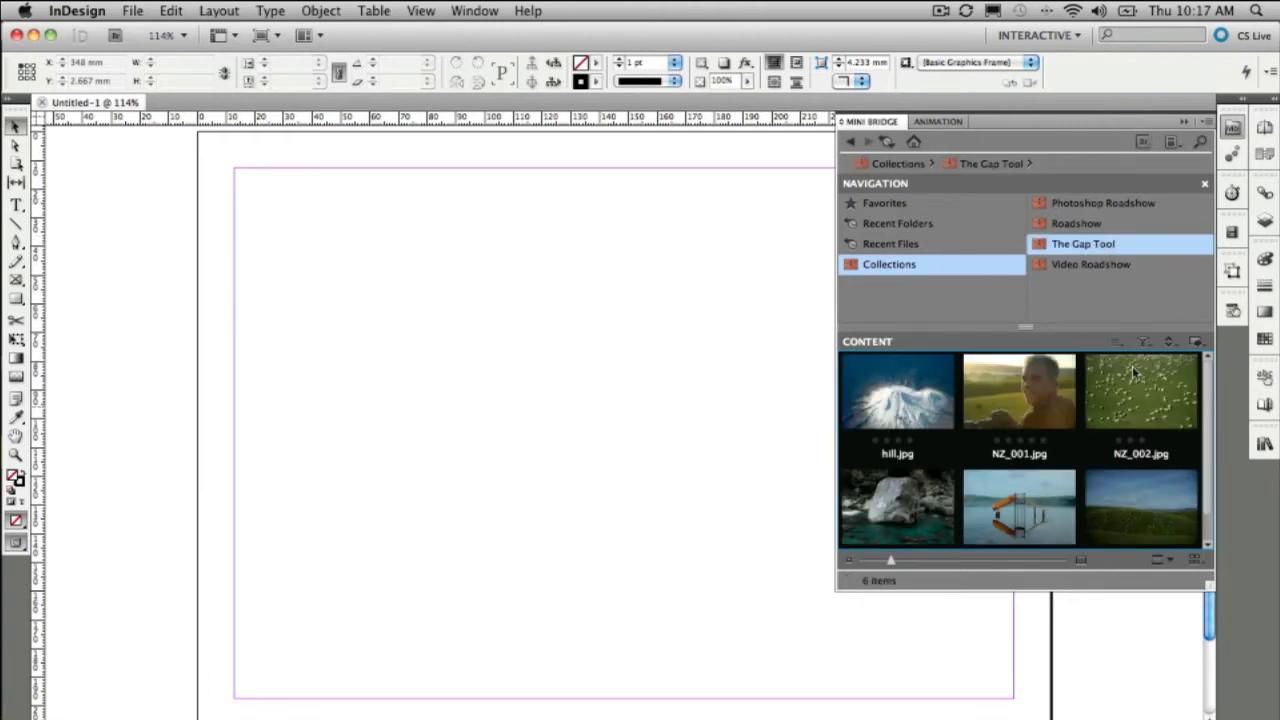
left_click(926, 398)
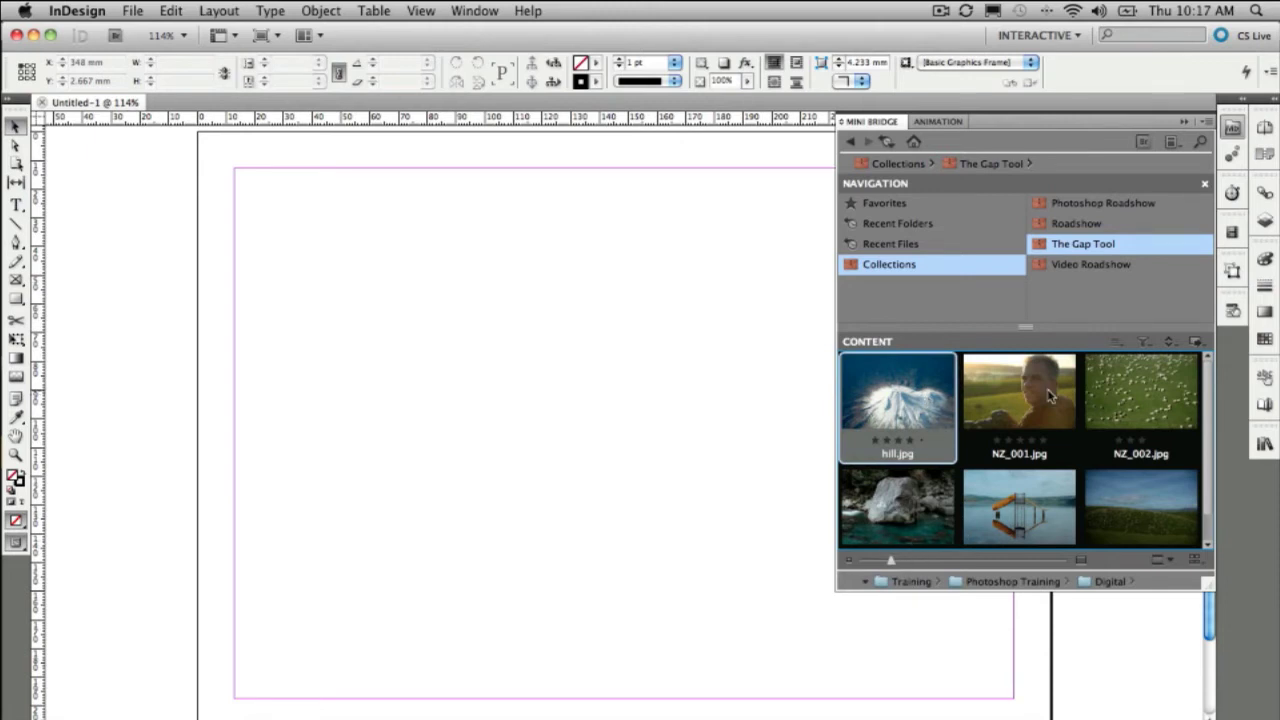
key("space")
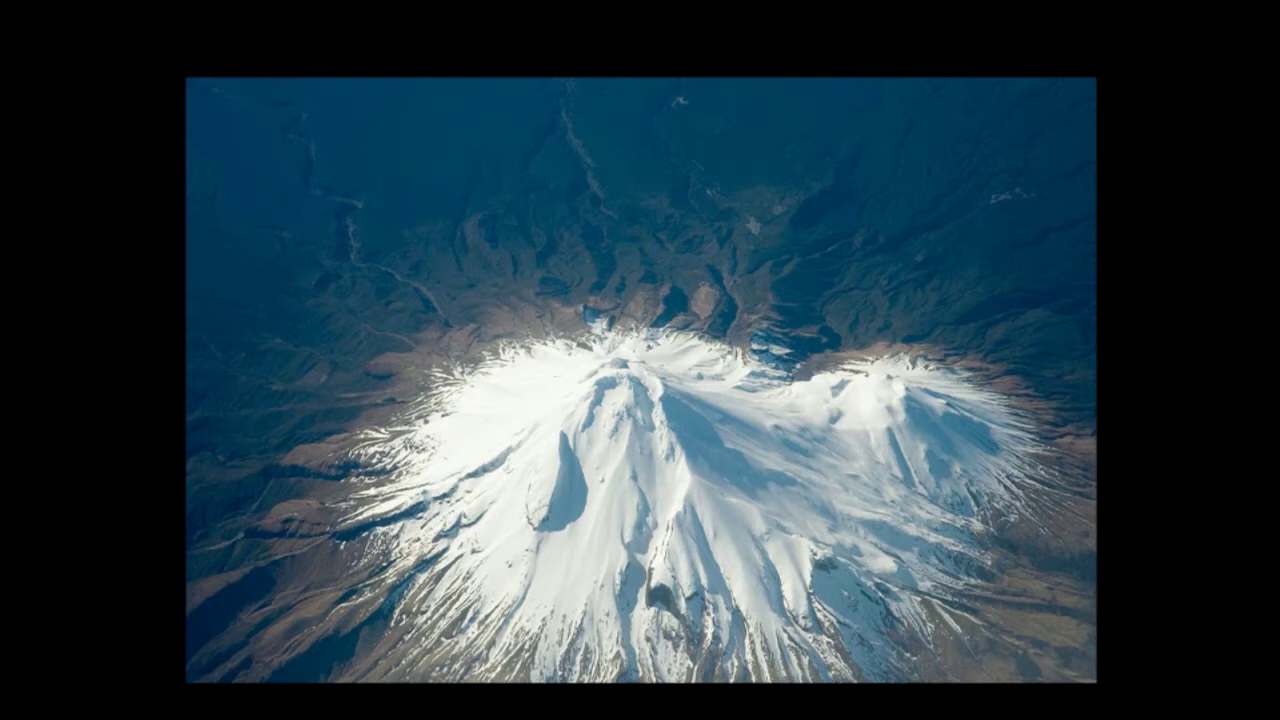
key("space")
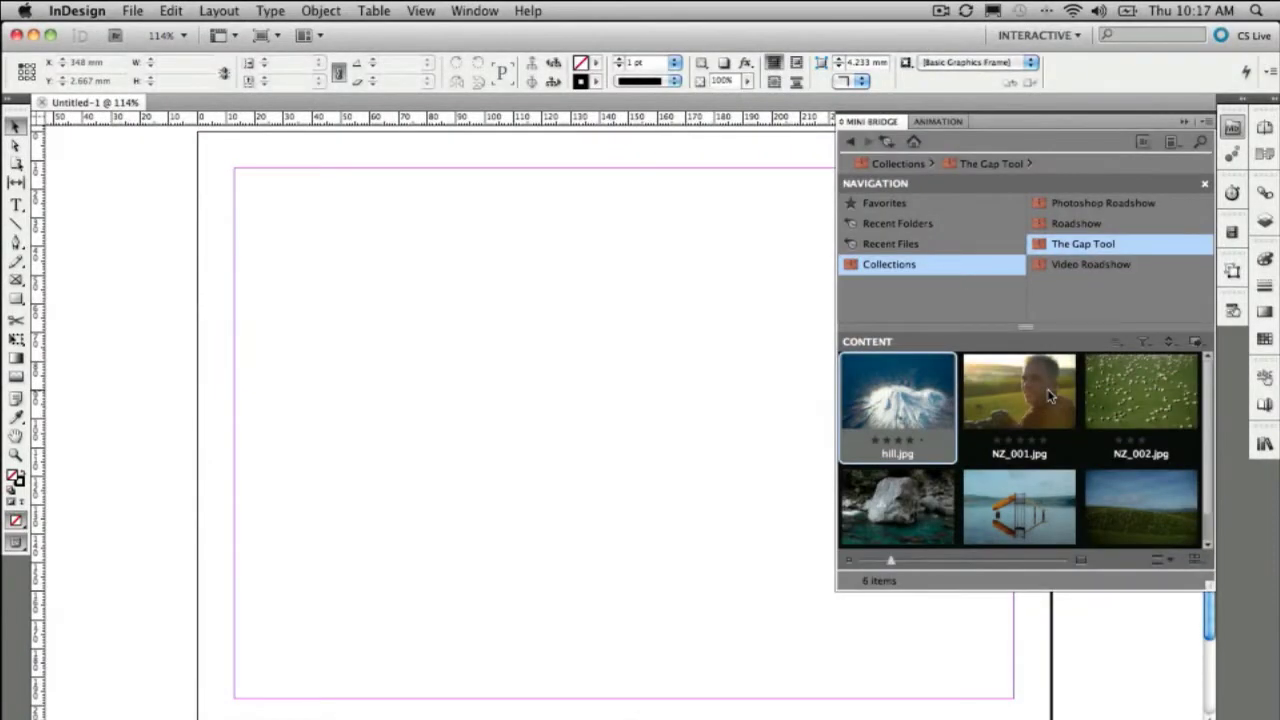
Load all six images of the collection for placing on the page and collapse Mini Bridge.
left_click(1118, 482, "shift")
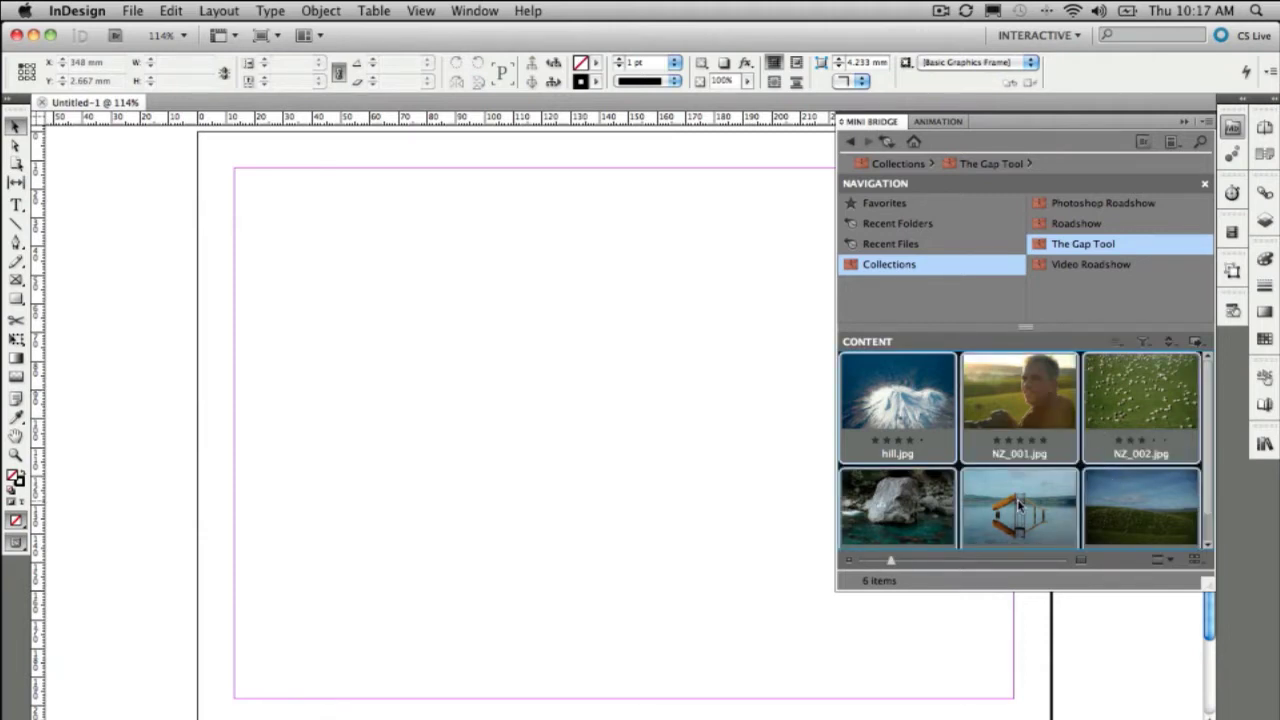
left_click_drag(912, 418, 352, 299)
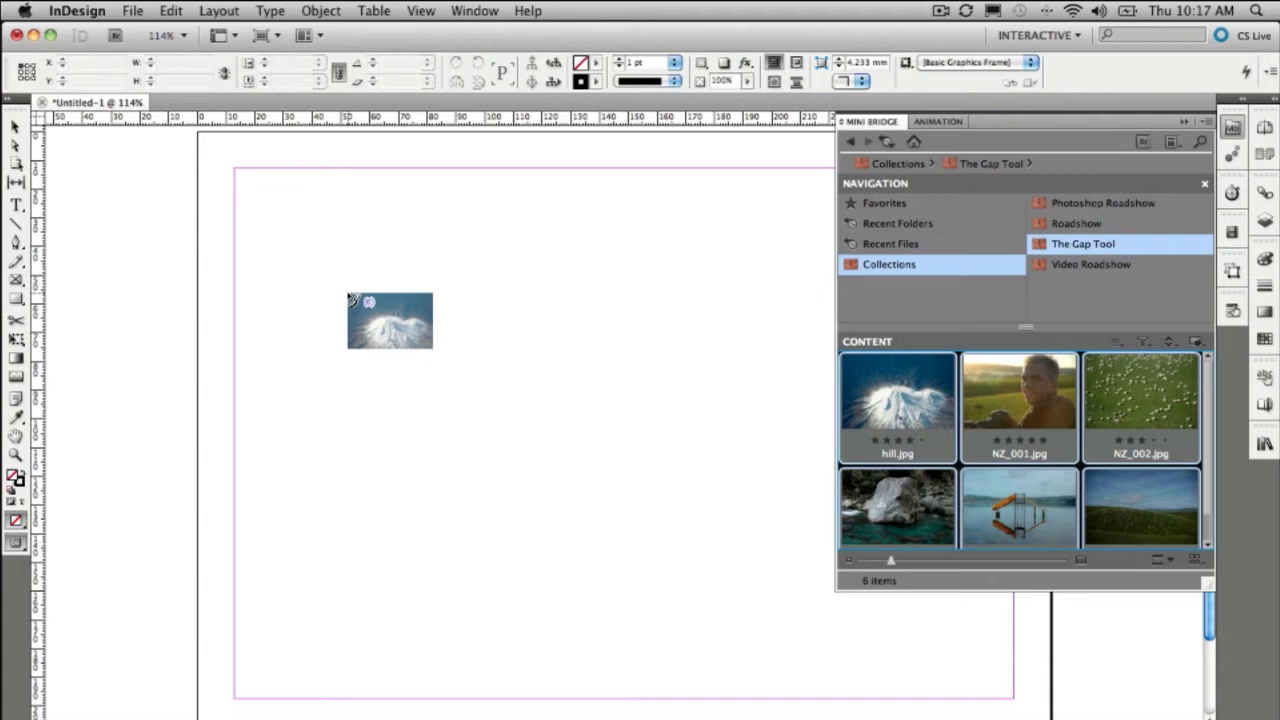
left_click(1231, 129)
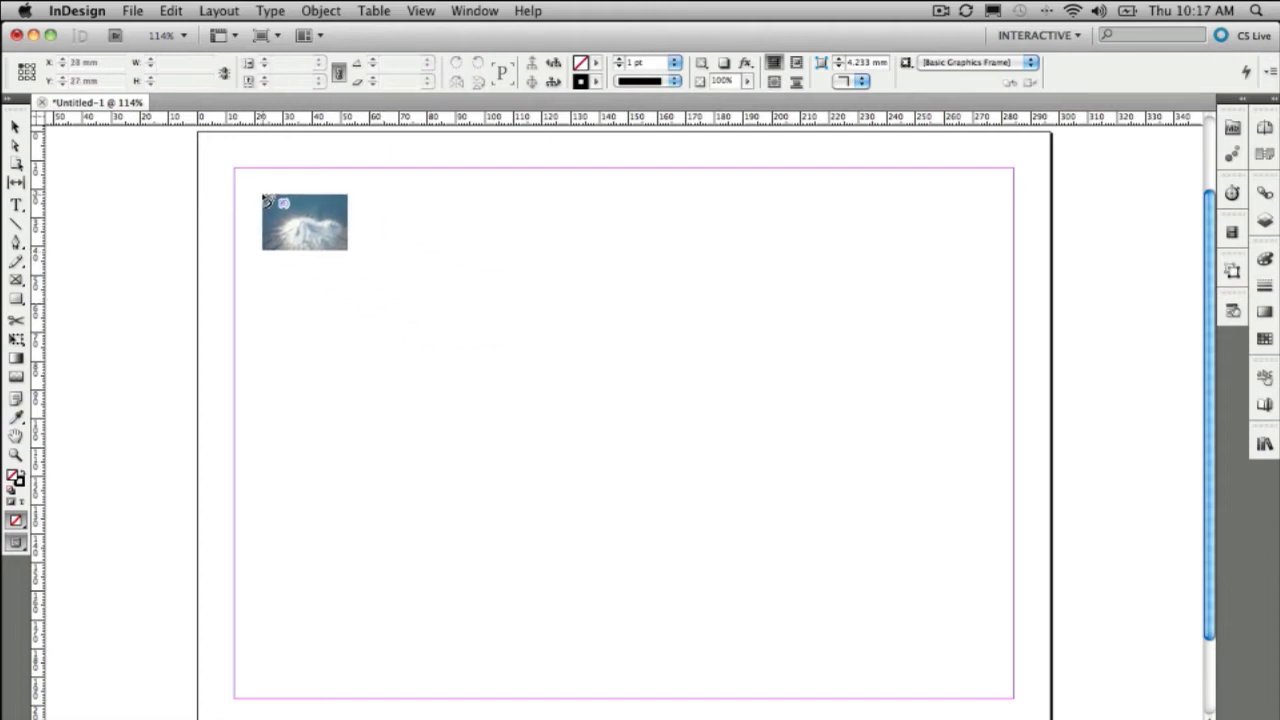
Place the mountain image alone near the page's upper-left margin corner at about 14% scale, and undo that placement.
left_click_drag(264, 197, 504, 350)
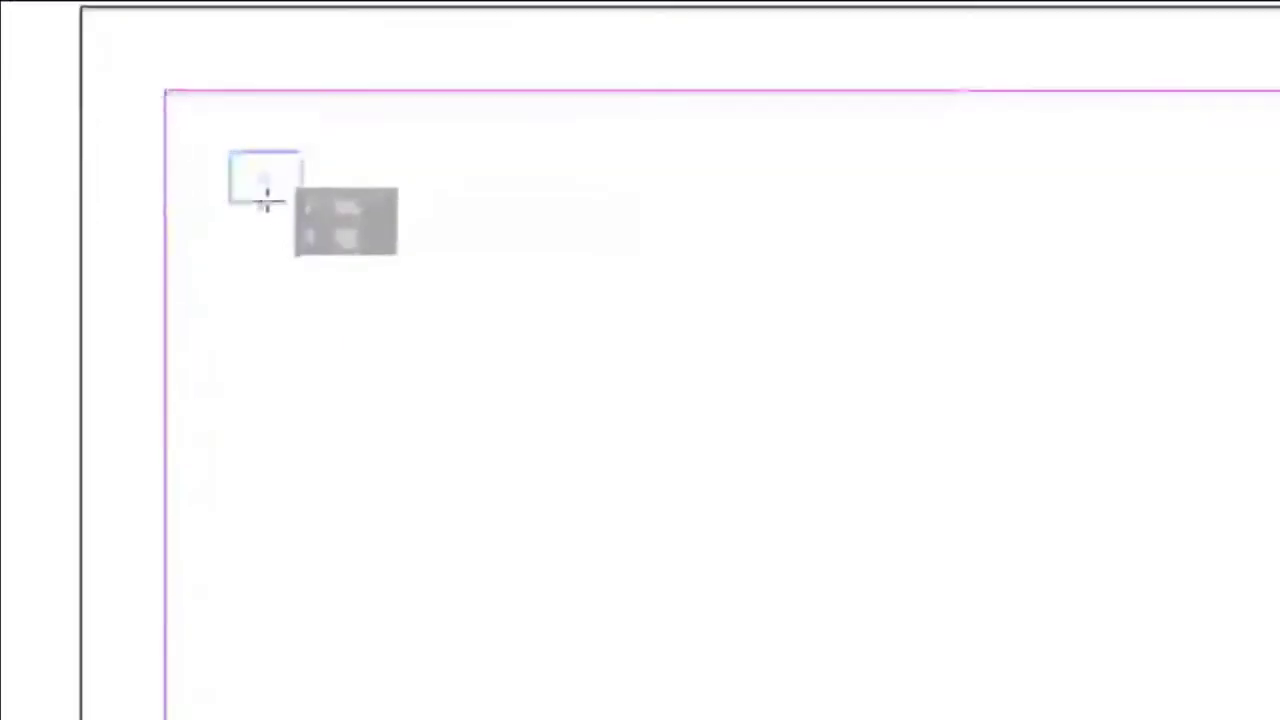
left_click_drag(335, 239, 362, 254)
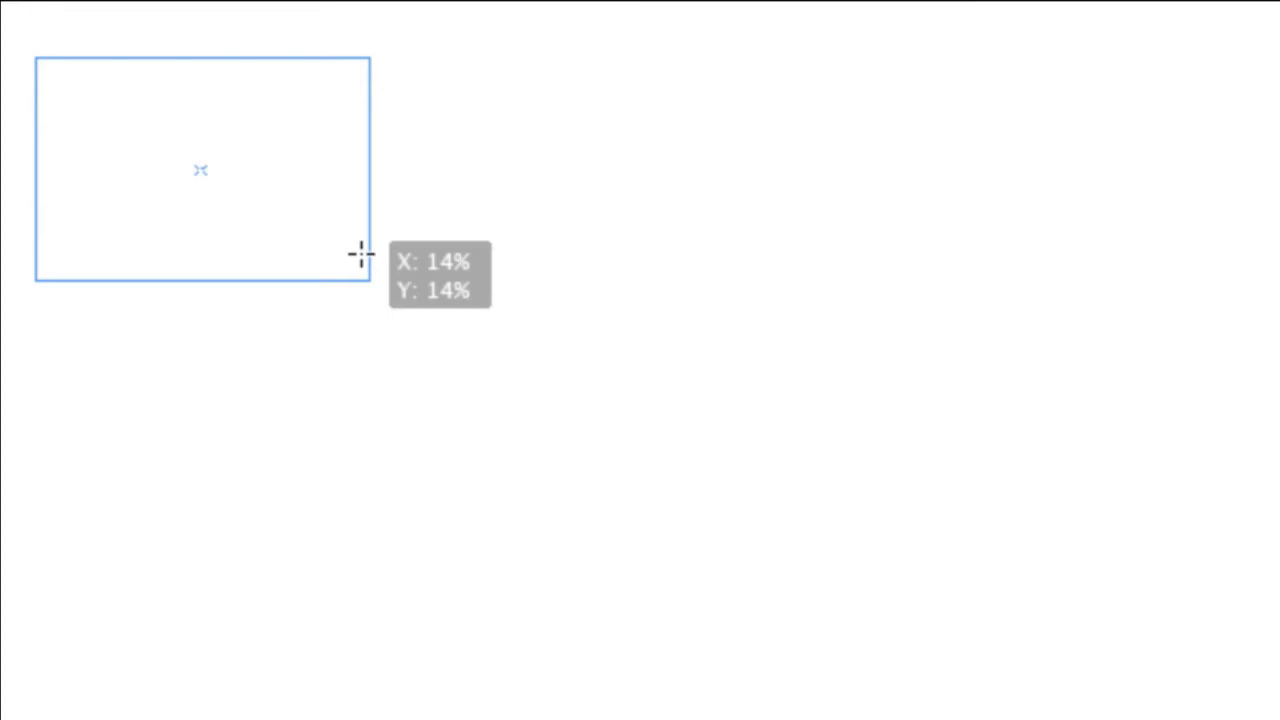
left_click_drag(361, 255, 366, 263)
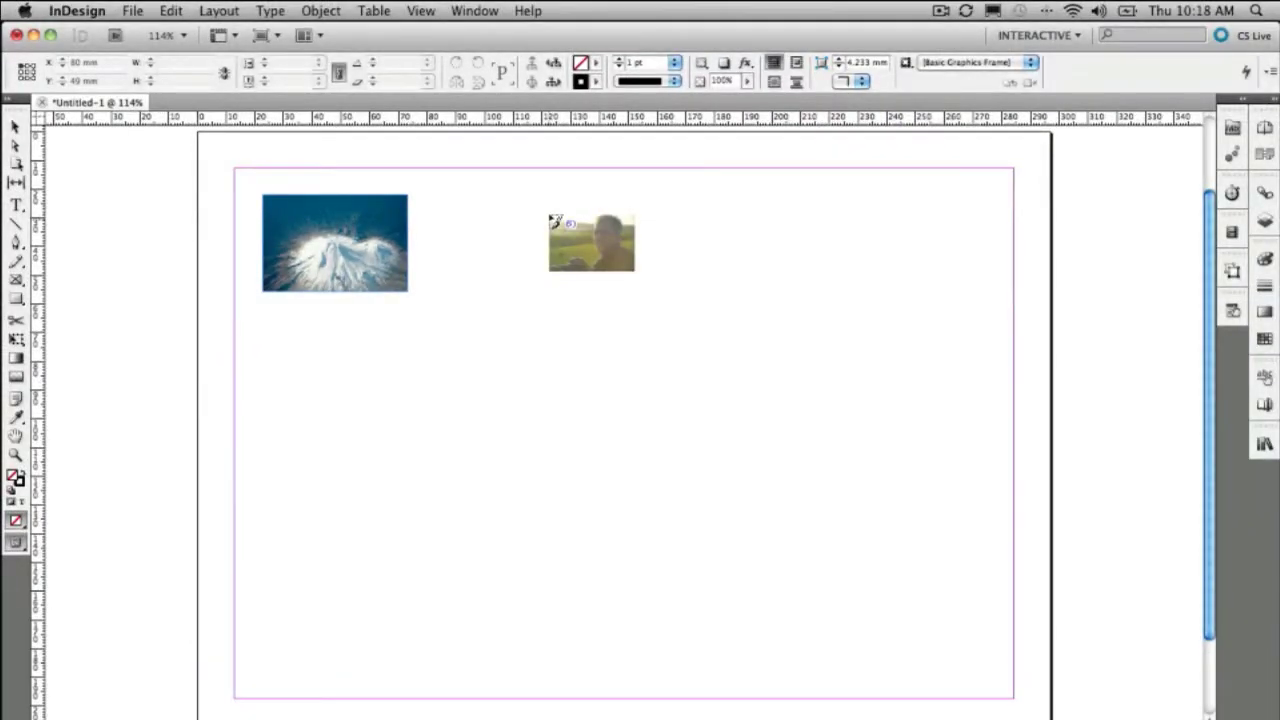
key("super+z")
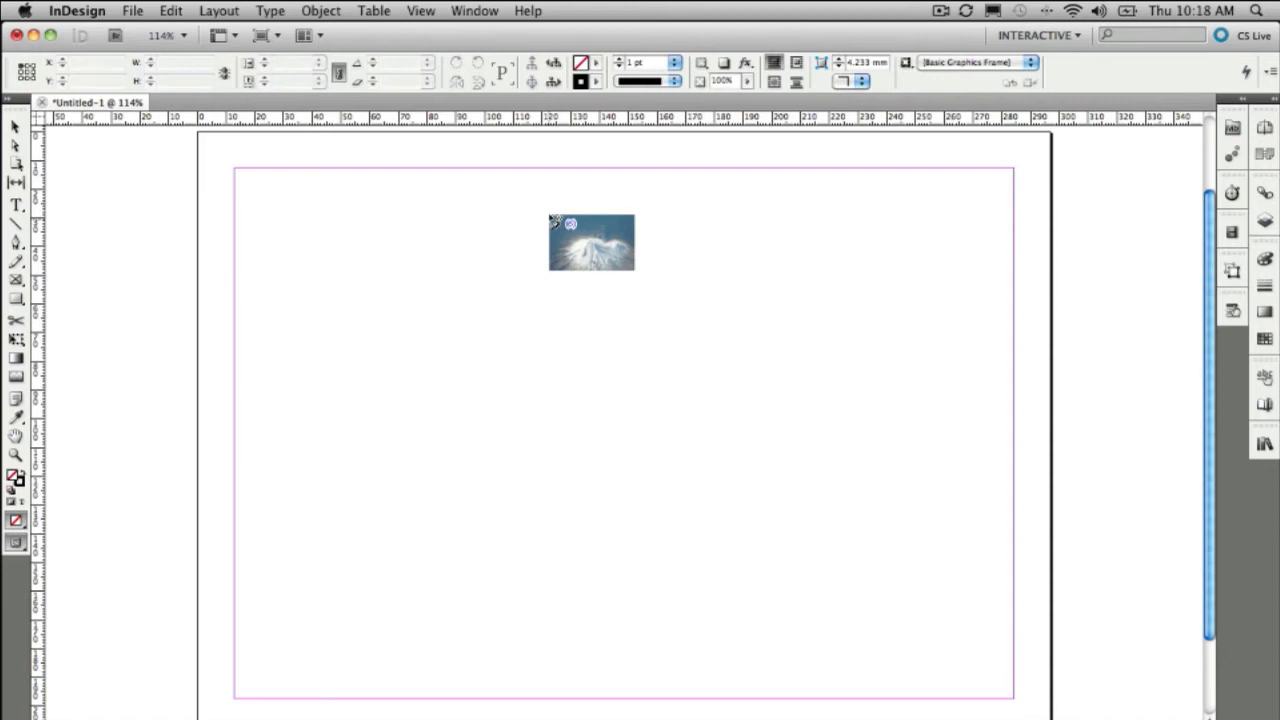
Begin a gridded placement of the loaded images from the upper-left margin corner, about 80 mm by 55 mm, with three columns and two rows.
left_click_drag(255, 185, 470, 250)
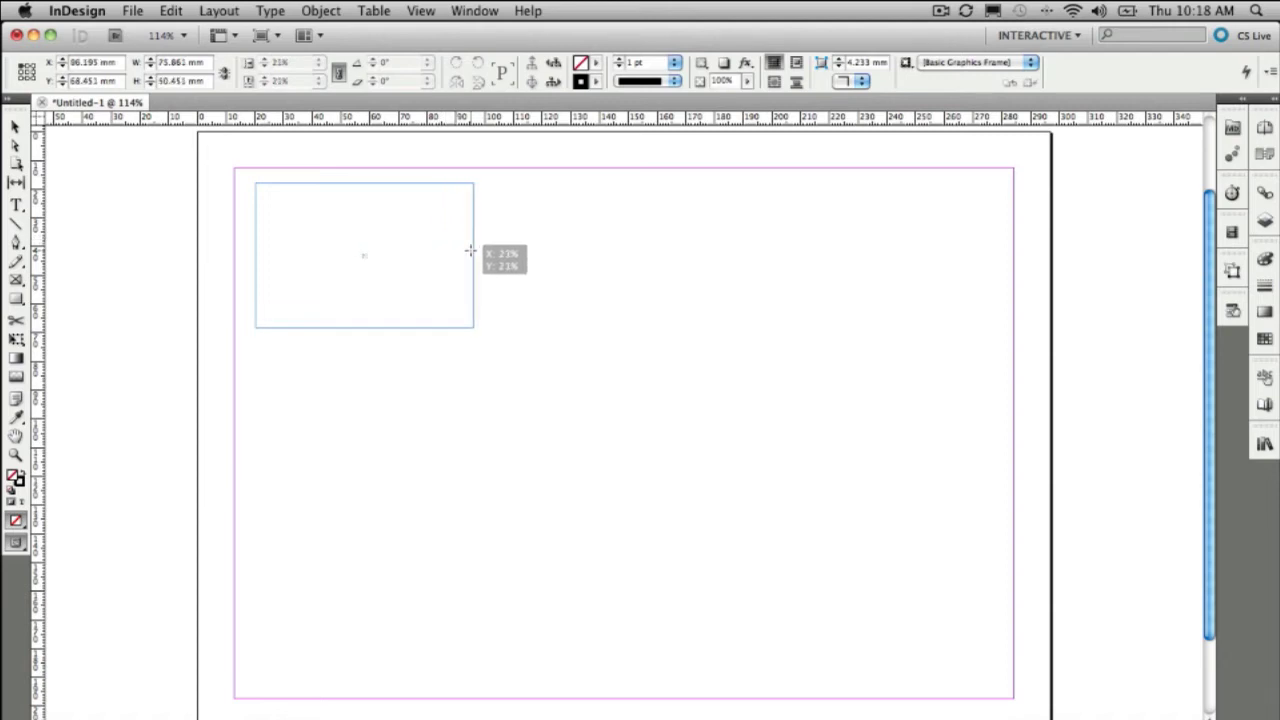
key("Up")
key("Right")
left_click_drag(470, 250, 485, 342)
key("Up")
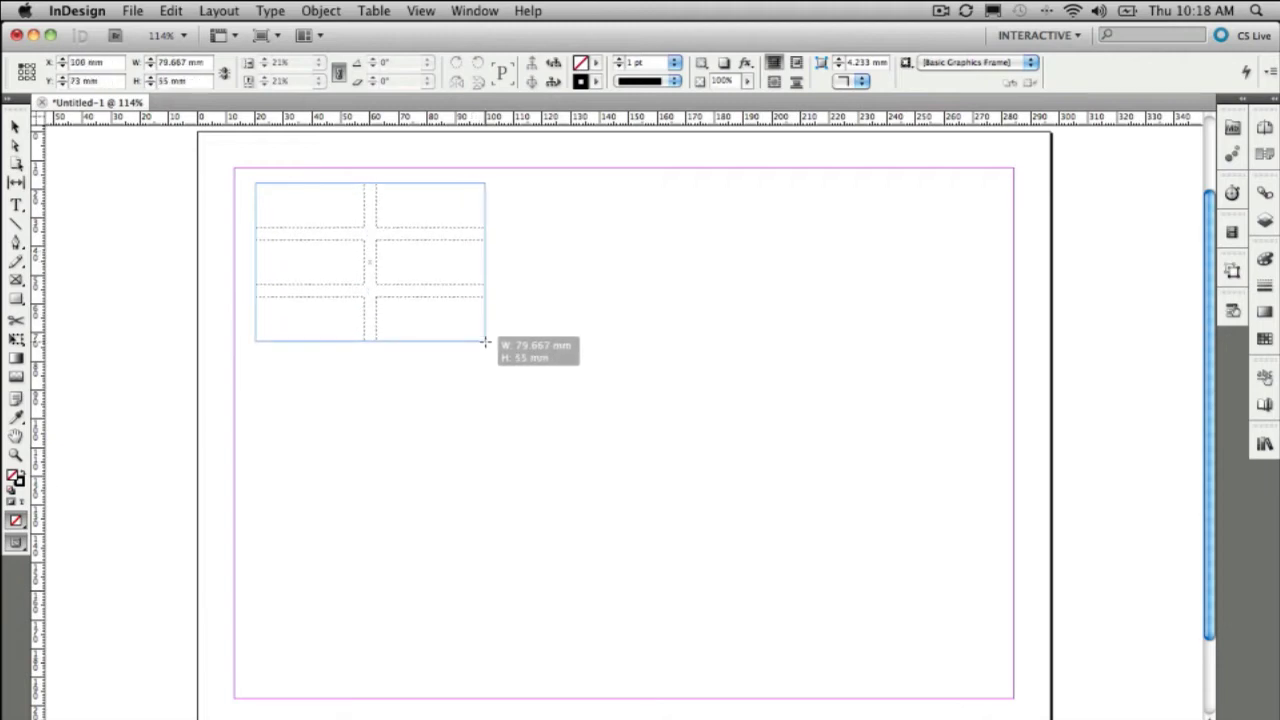
key("Right")
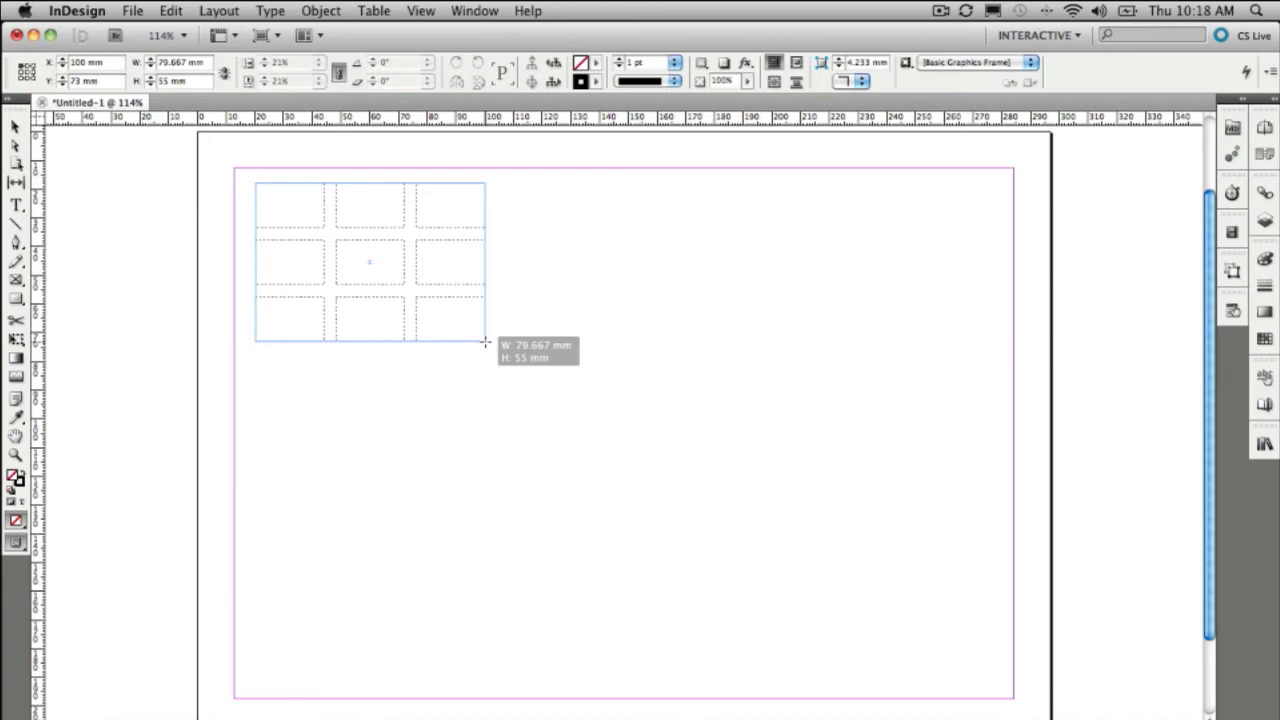
key("Up")
key("Down")
key("Down")
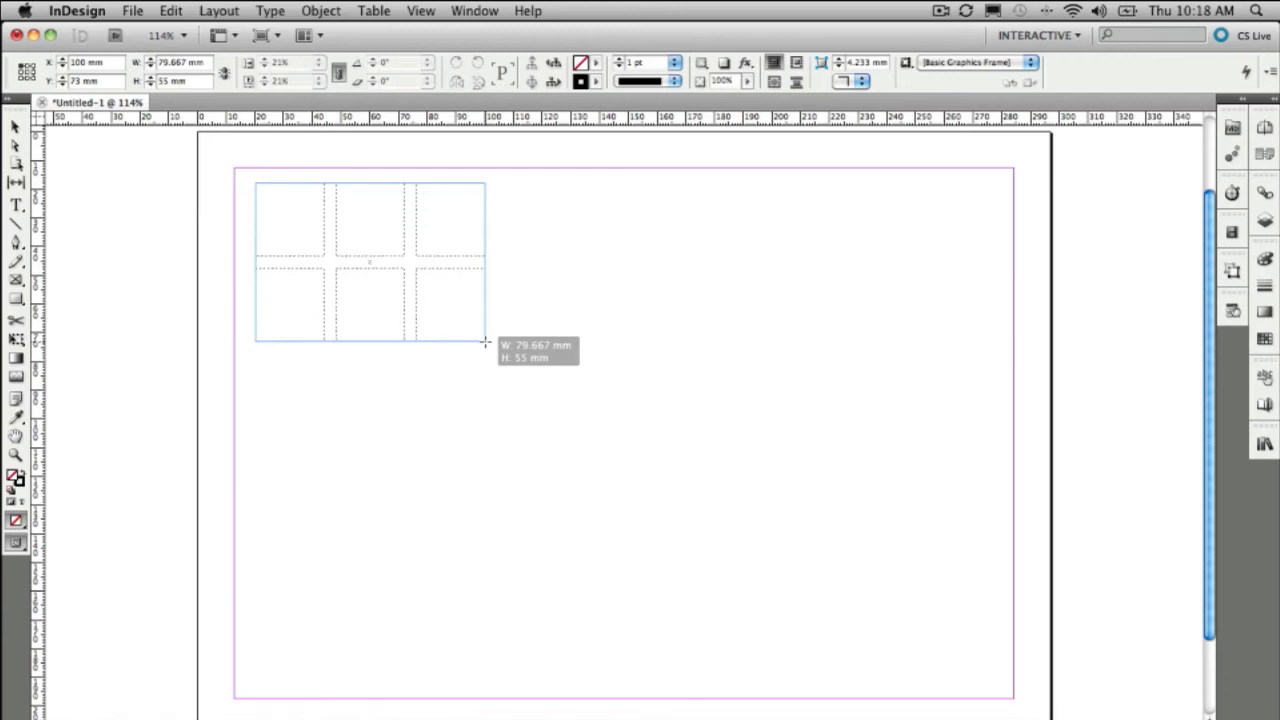
Enlarge the placement grid to about 253 mm by 137 mm, trying four columns before returning to three columns by two rows.
left_click_drag(484, 342, 983, 575)
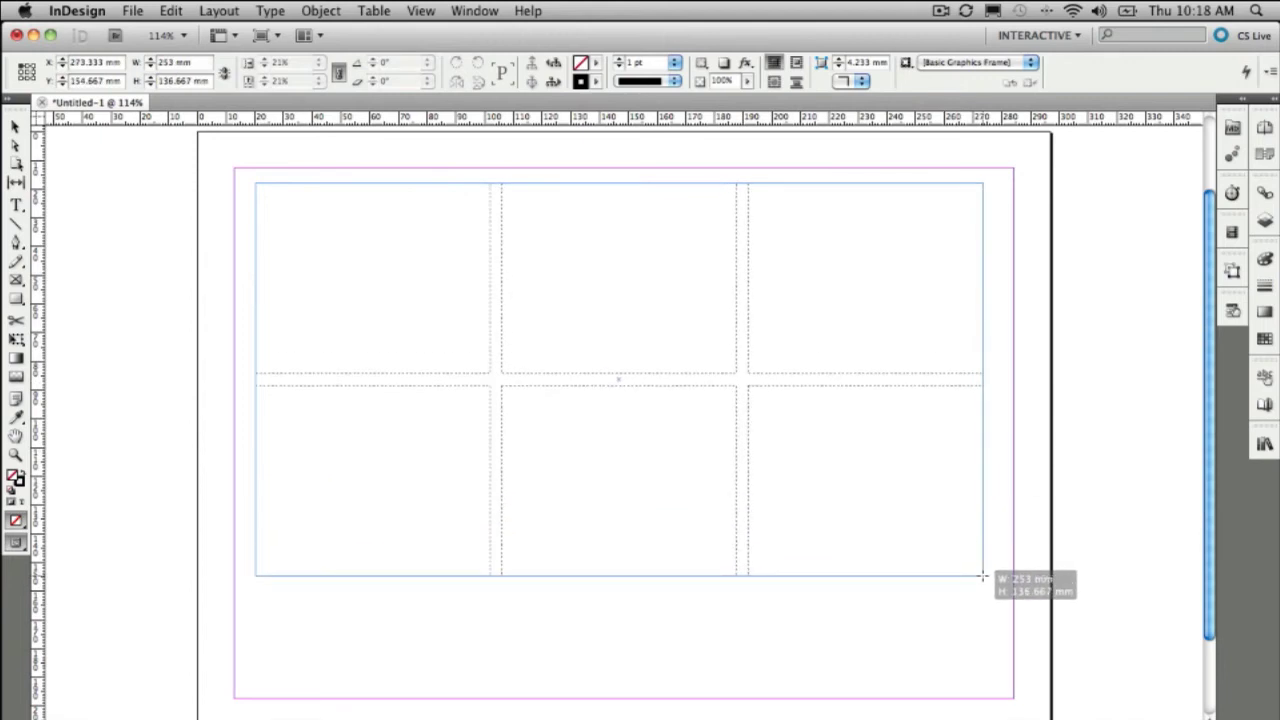
key("Right")
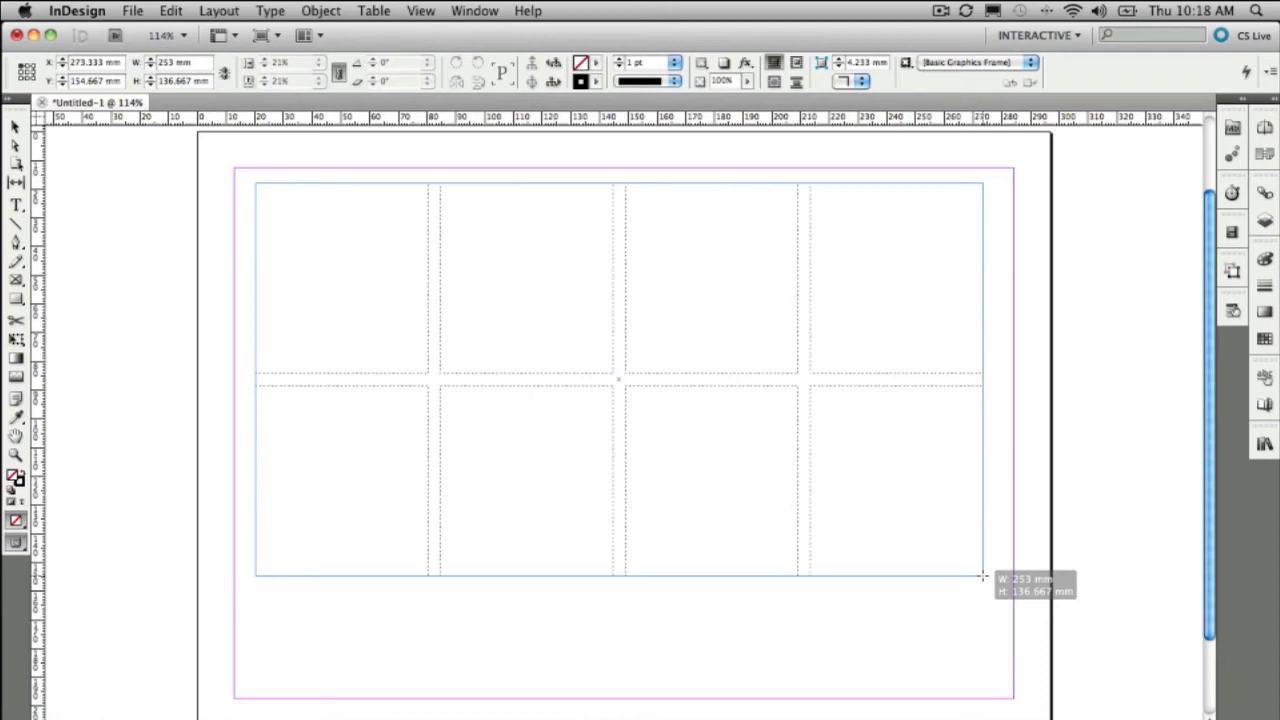
key("Left")
key("Right")
key("Left")
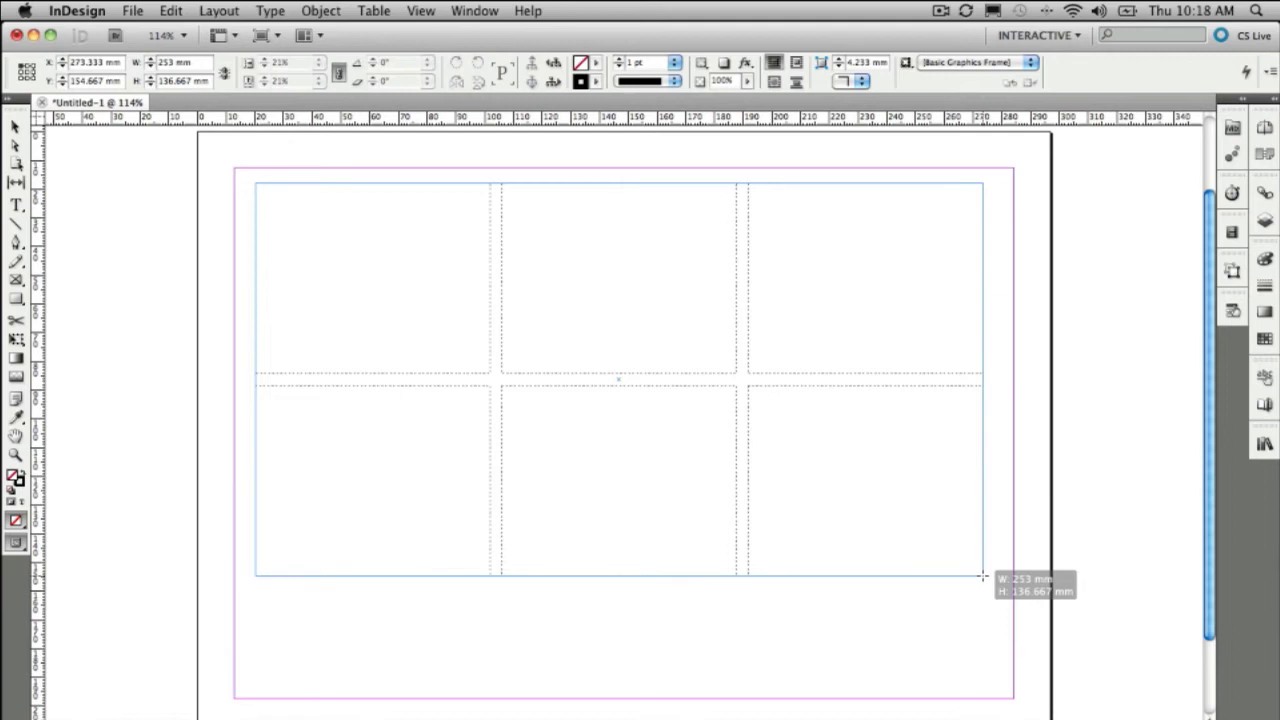
key("Left")
key("Right")
Place the six images in a grid about 271 mm by 143 mm across the margin width and fill their frames proportionally.
mouse_move(982, 576)
left_mouse_down()
mouse_move(871, 489)
mouse_move(910, 550)
mouse_move(957, 586)
mouse_move(988, 578)
left_mouse_up()
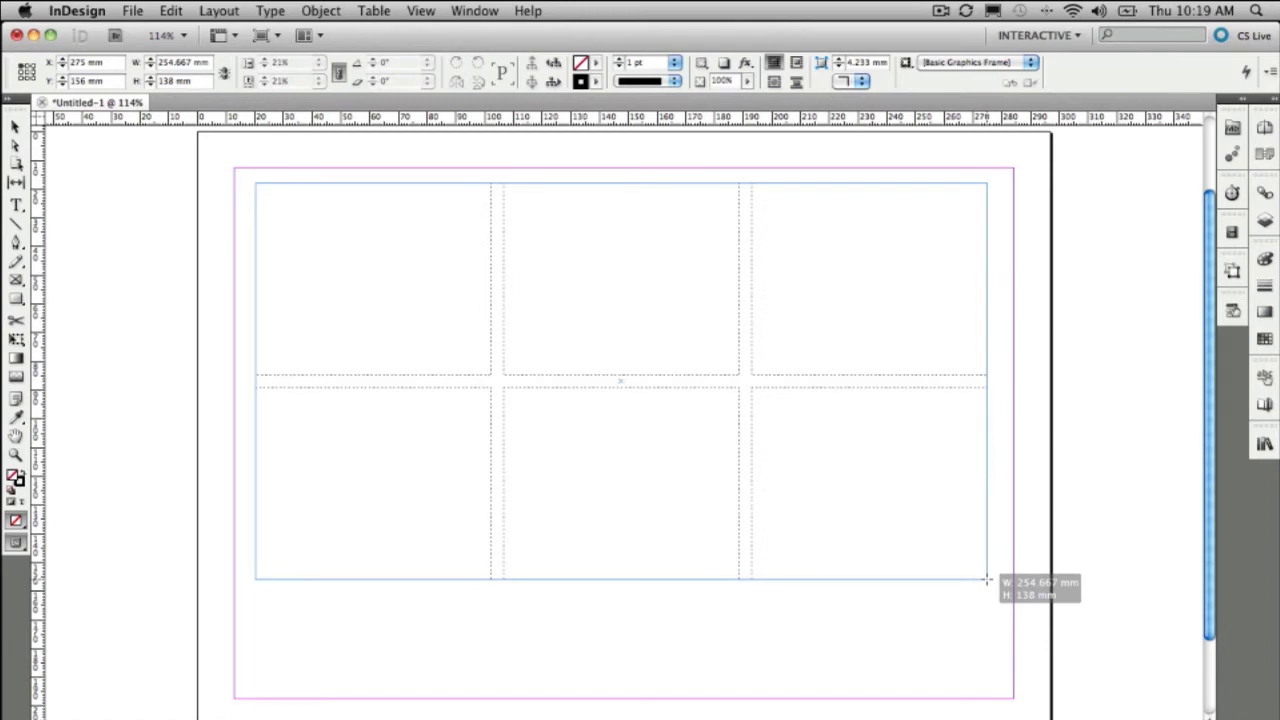
left_click_drag(987, 579, 1013, 581)
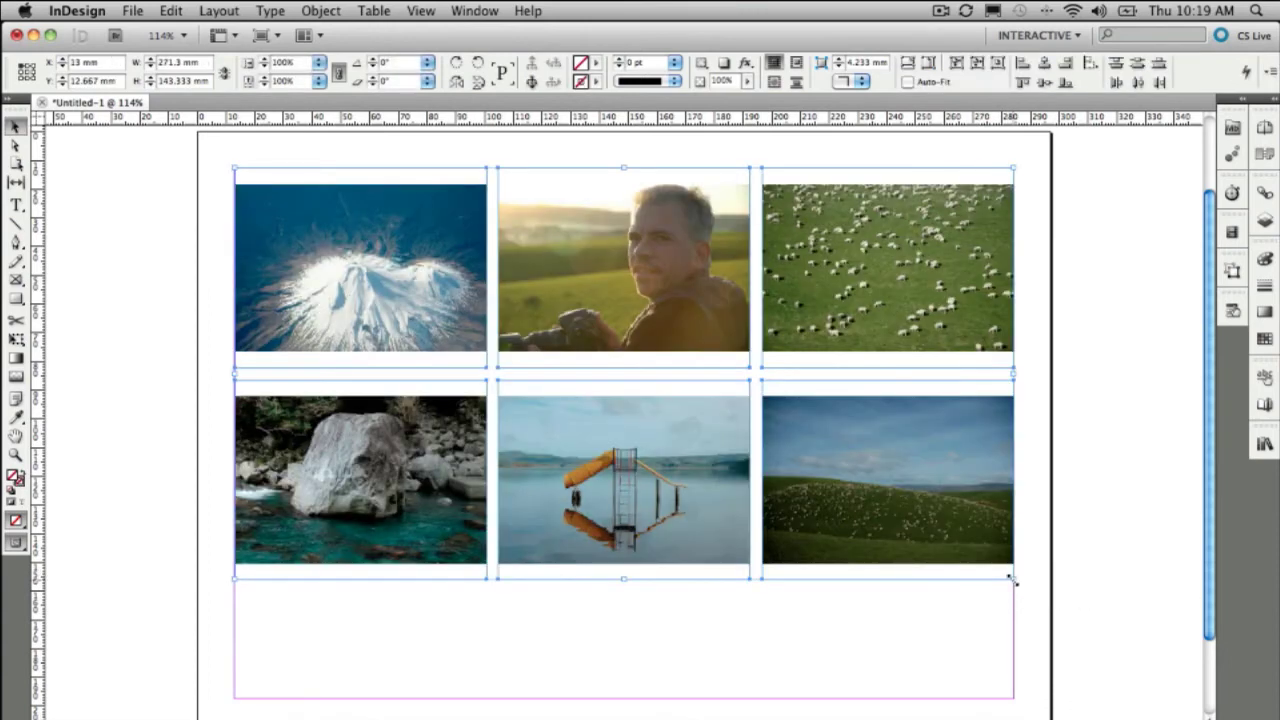
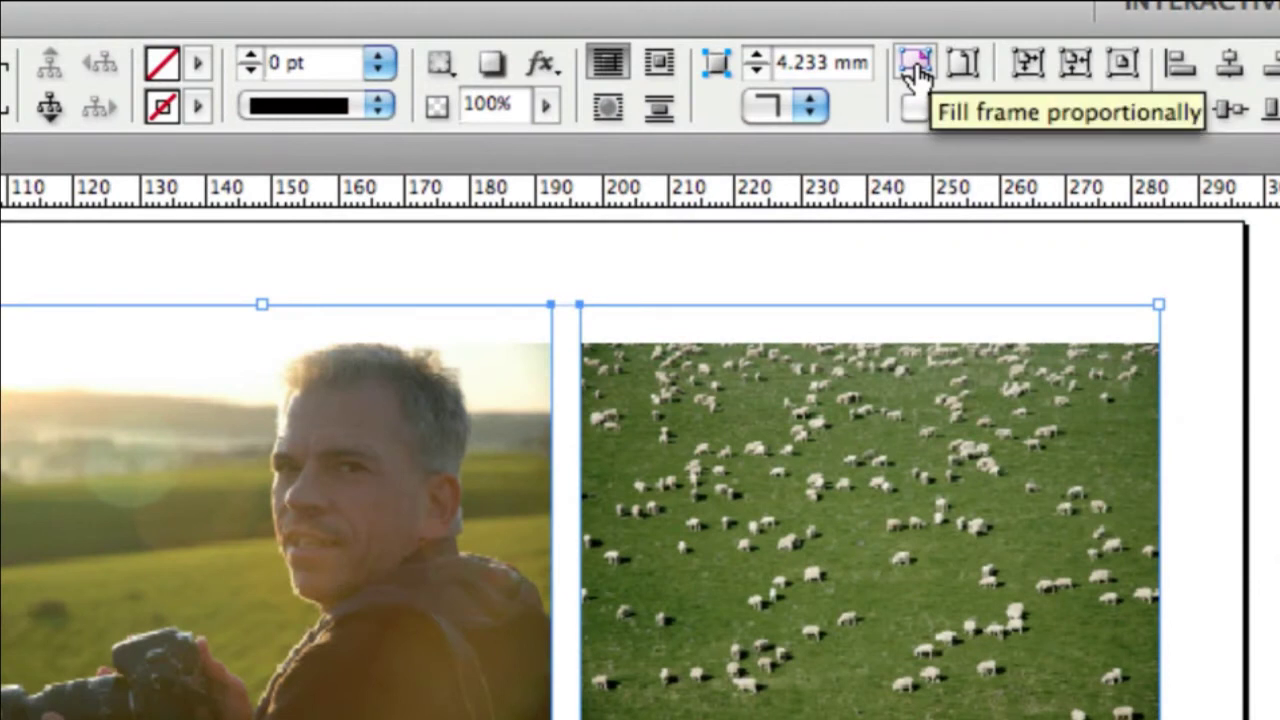
left_click(917, 66)
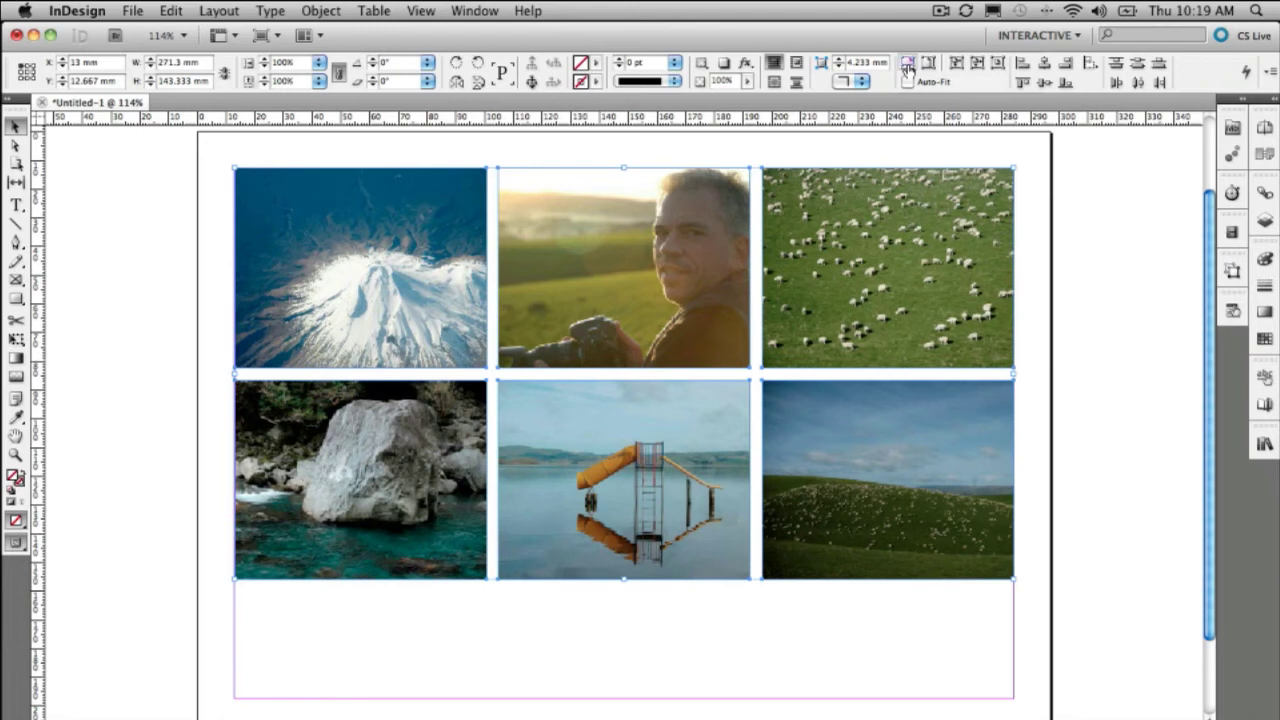
left_click(875, 157)
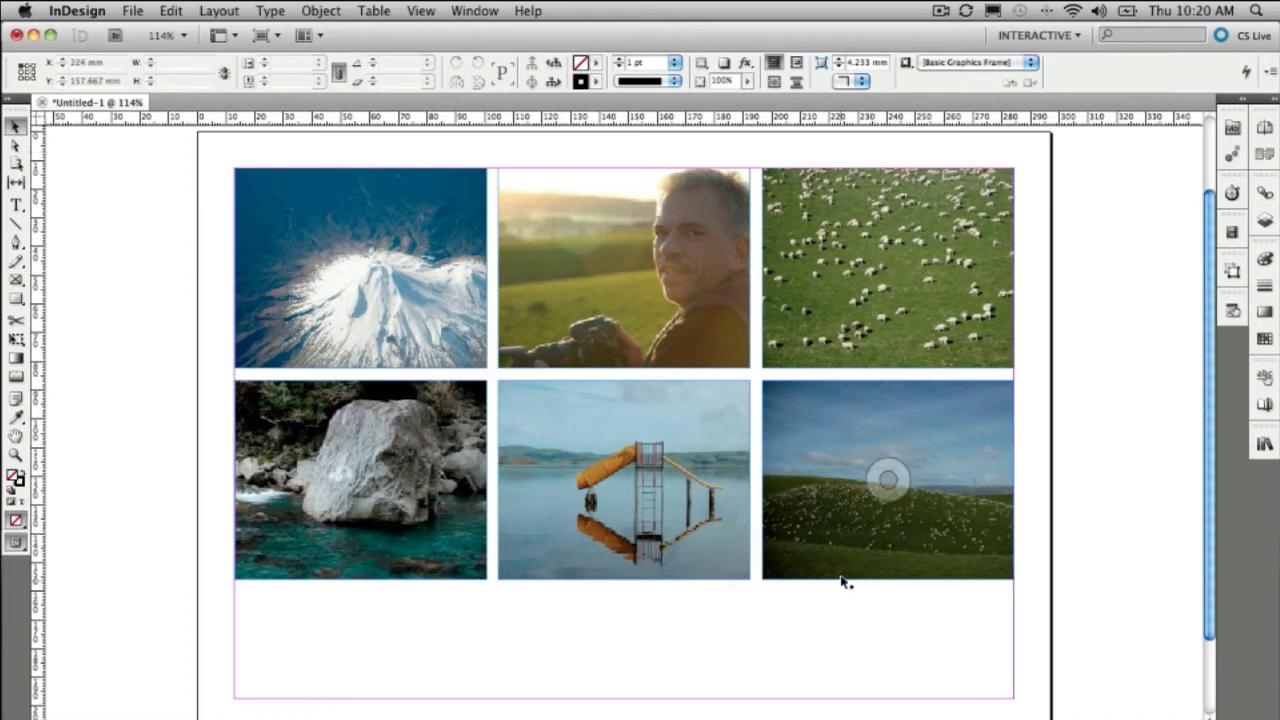
Try lengthening the hillside image's frame to about 115 mm and moving the picture down inside it, and undo both changes.
left_click(643, 537)
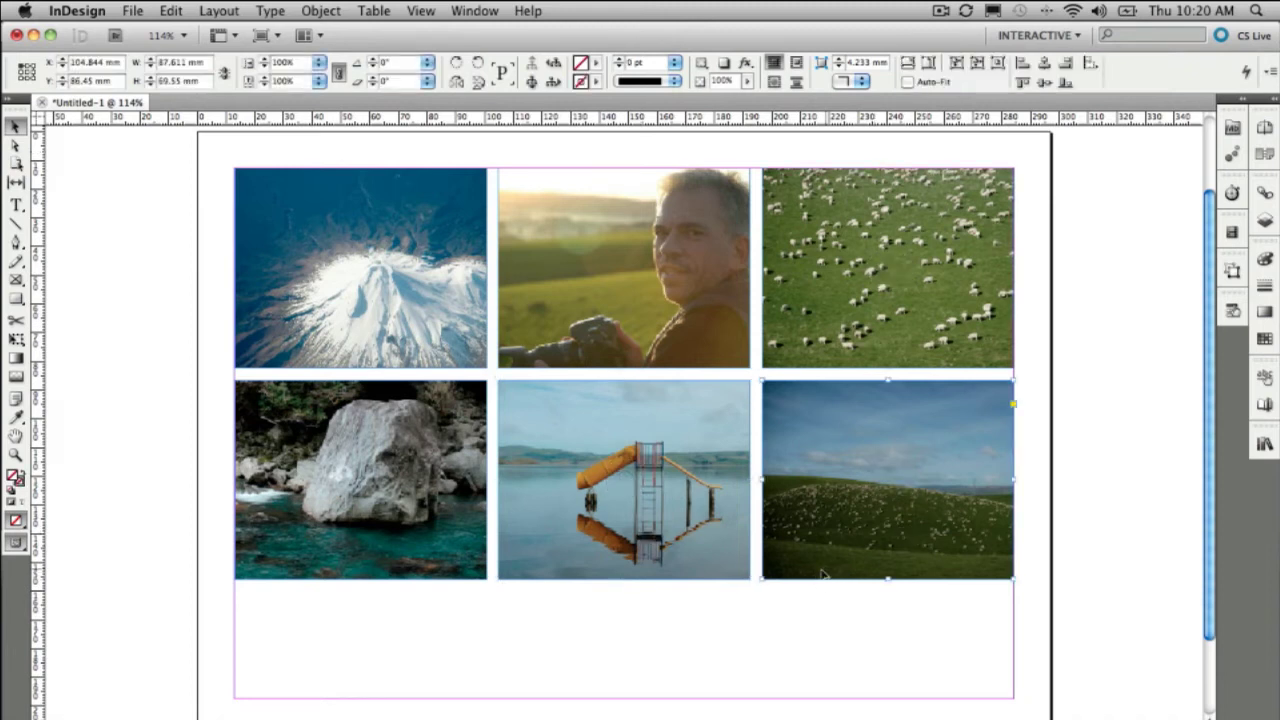
left_click_drag(760, 580, 766, 706)
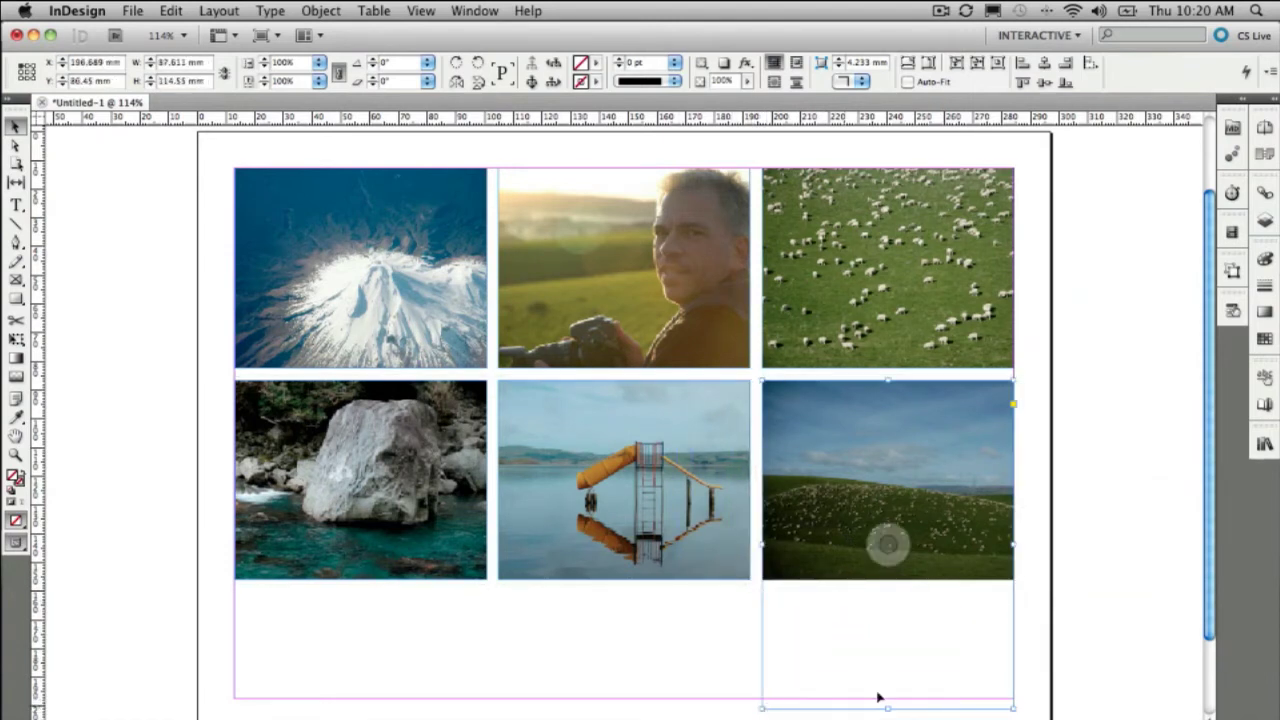
left_click(896, 540)
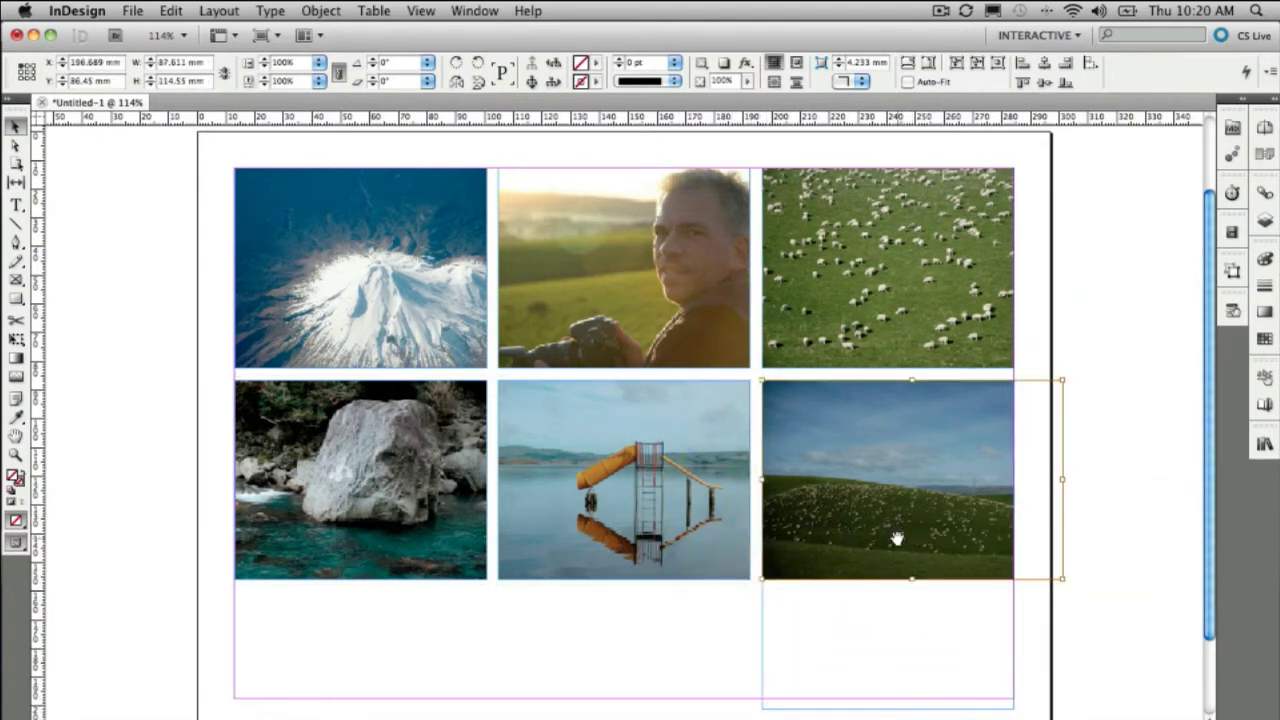
left_click(736, 621)
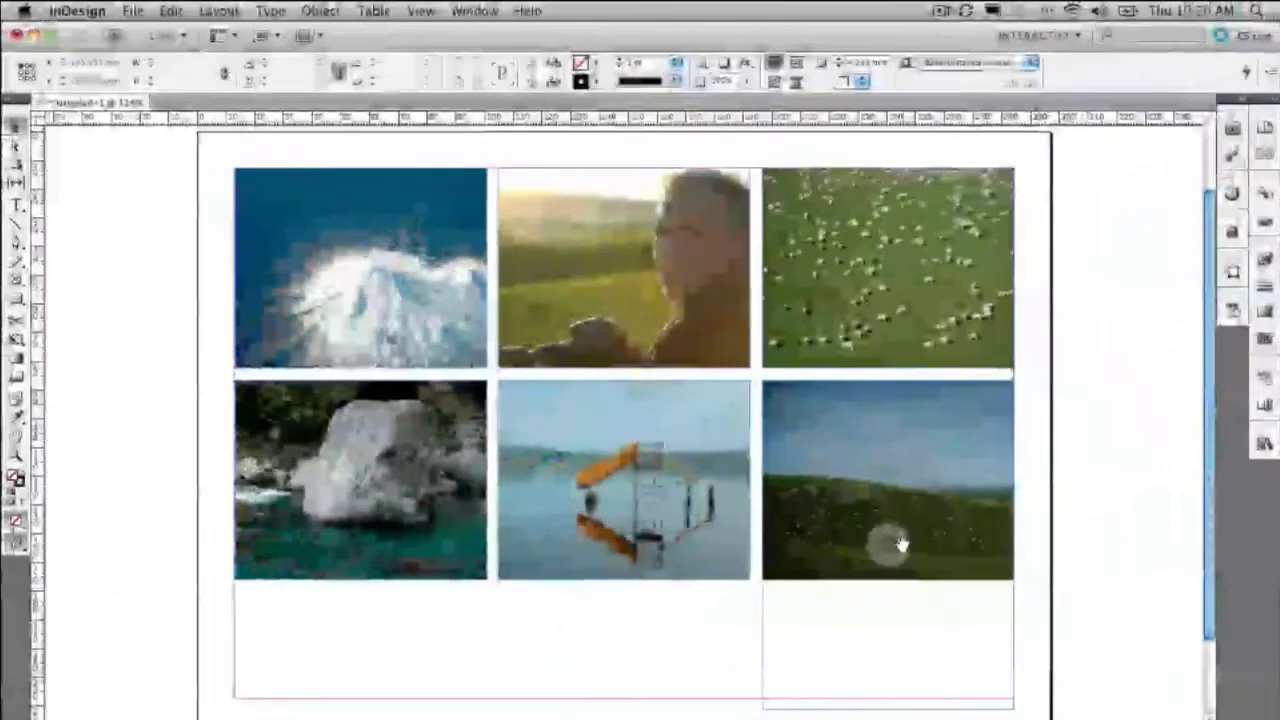
left_click(894, 545)
left_click_drag(892, 548, 882, 620)
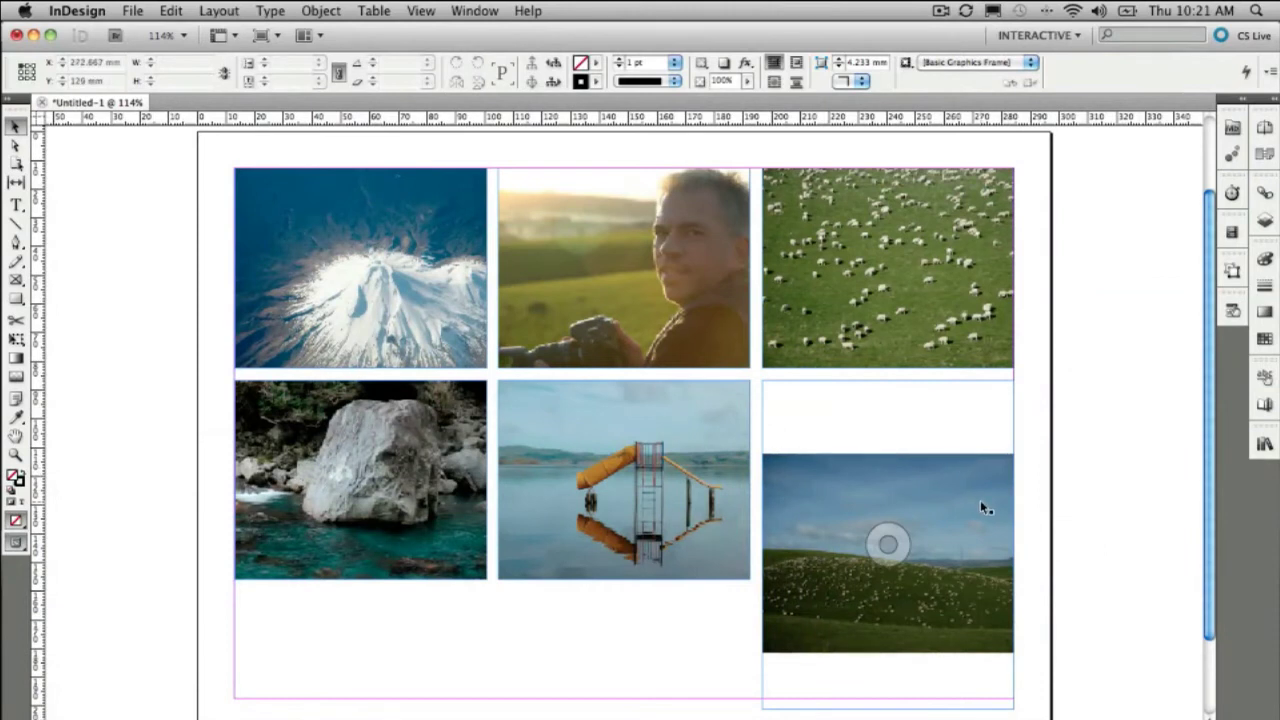
key("super+z")
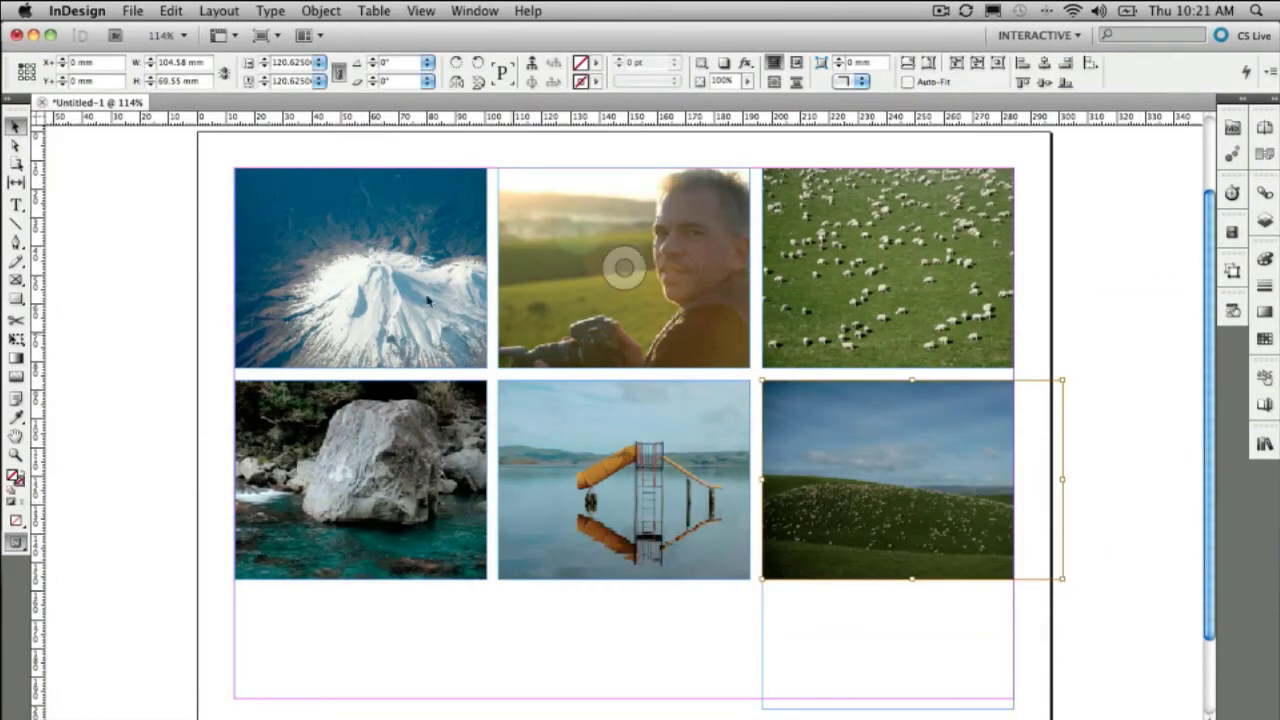
key("super+z")
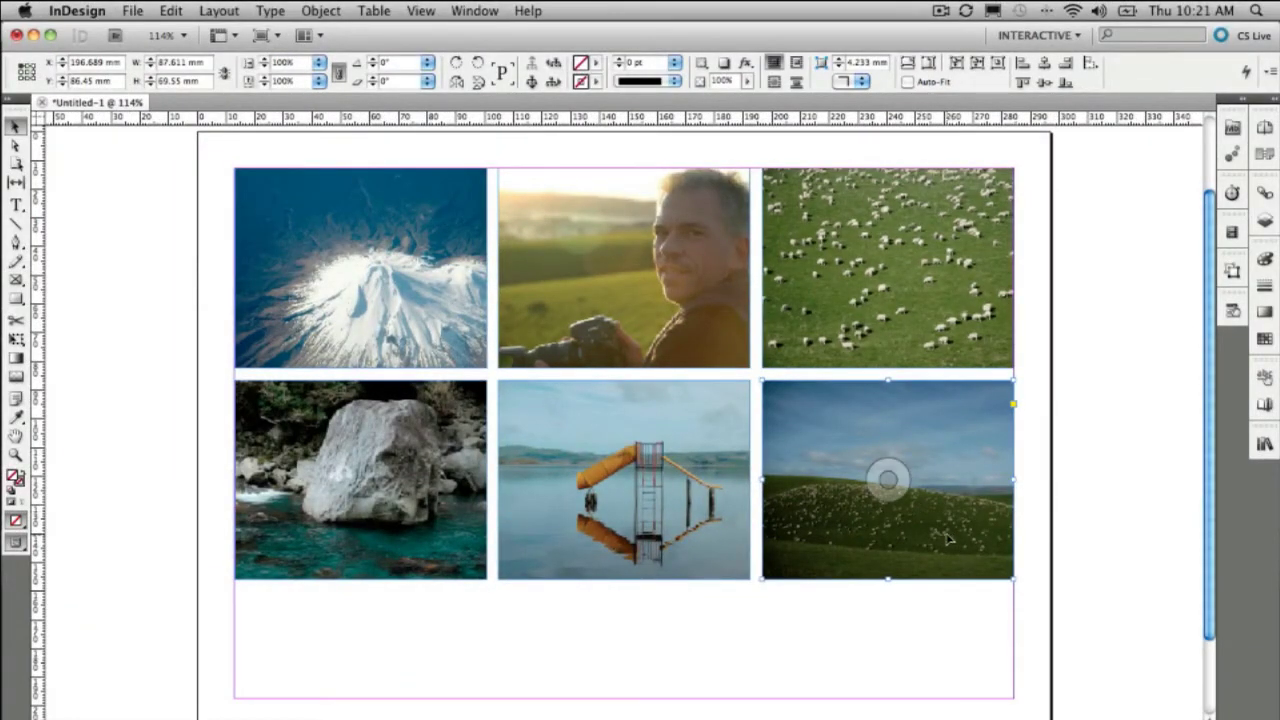
Turn on Auto-Fit for the hillside image's frame.
left_click(907, 82)
mouse_move(764, 578)
left_mouse_down()
mouse_move(793, 600)
mouse_move(714, 674)
mouse_move(537, 677)
mouse_move(596, 688)
mouse_move(763, 613)
mouse_move(871, 677)
mouse_move(814, 677)
mouse_move(843, 519)
mouse_move(789, 520)
mouse_move(762, 580)
left_mouse_up()
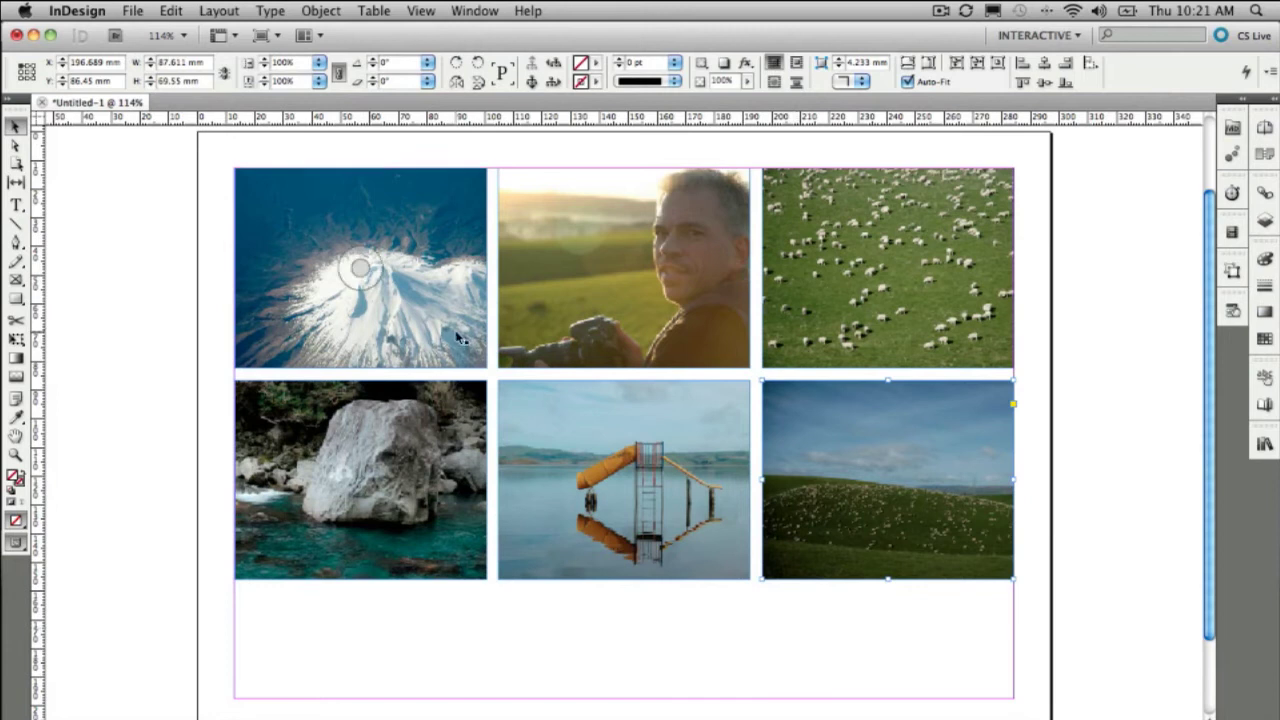
Center the pictures within all six image frames and deselect them.
key("super+a")
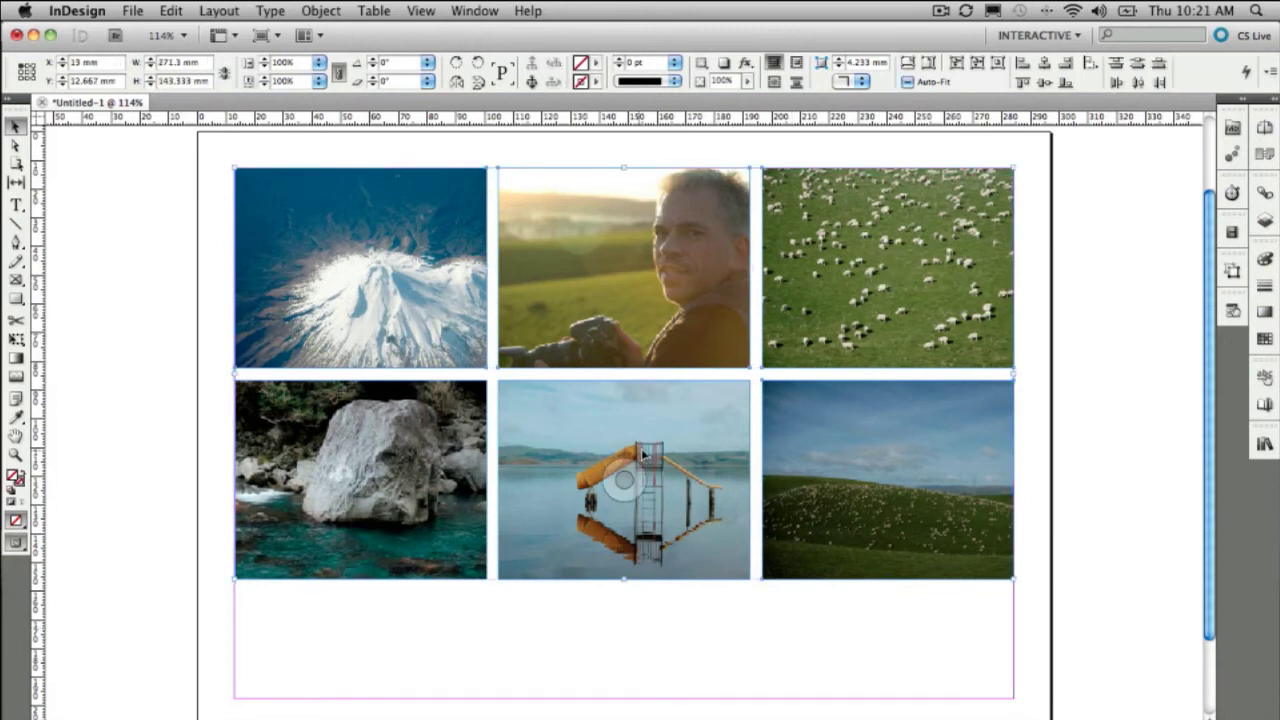
left_click_drag(623, 480, 627, 481)
key("super+z")
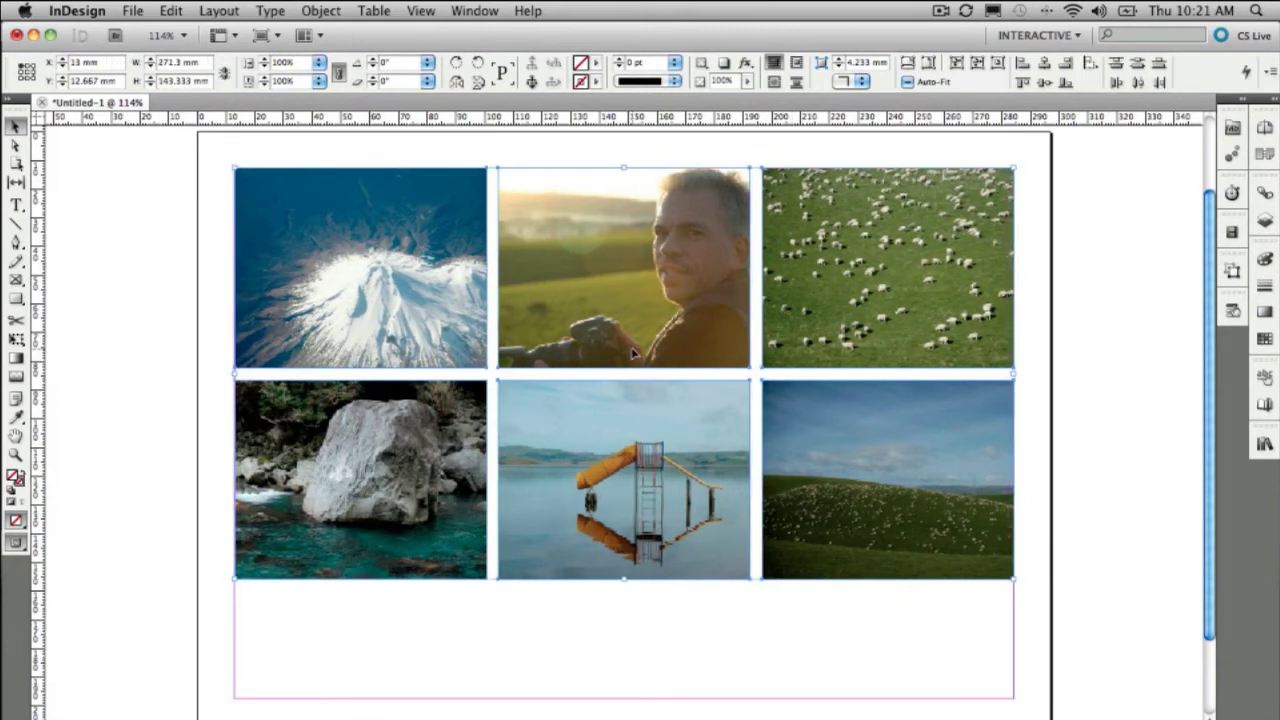
left_click(360, 480)
left_click(887, 268)
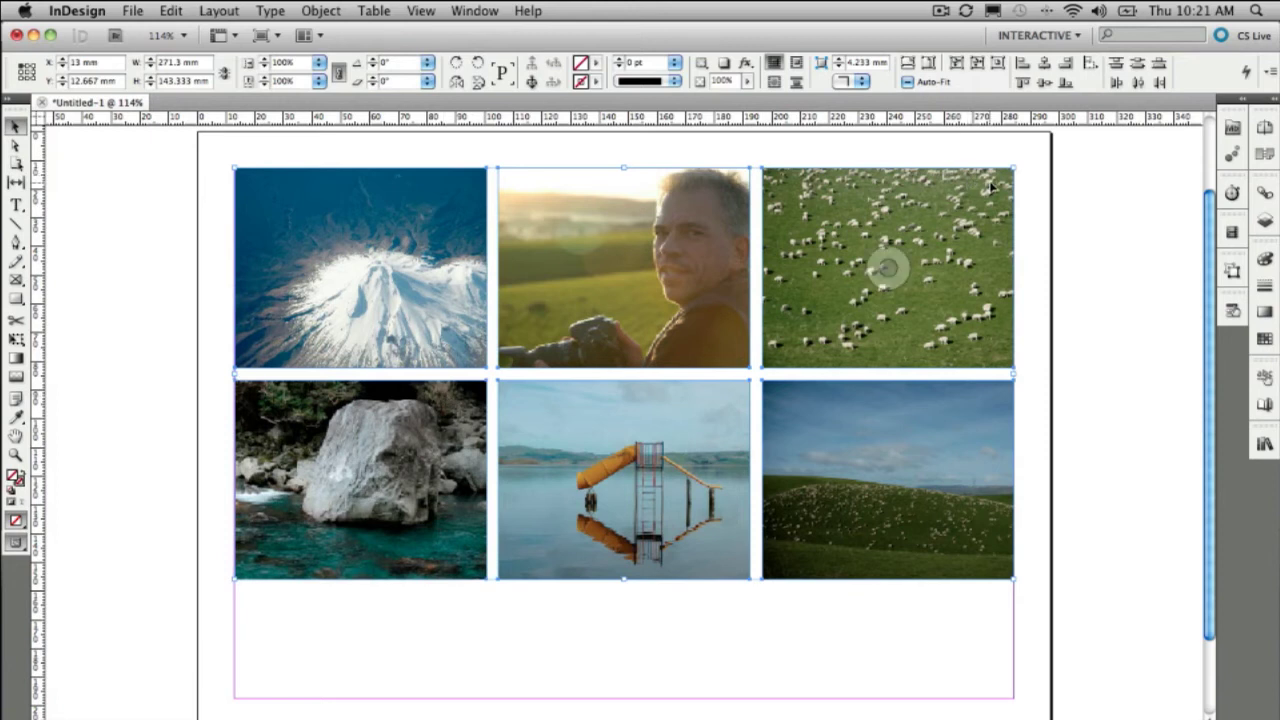
left_click(997, 64)
left_click(880, 263)
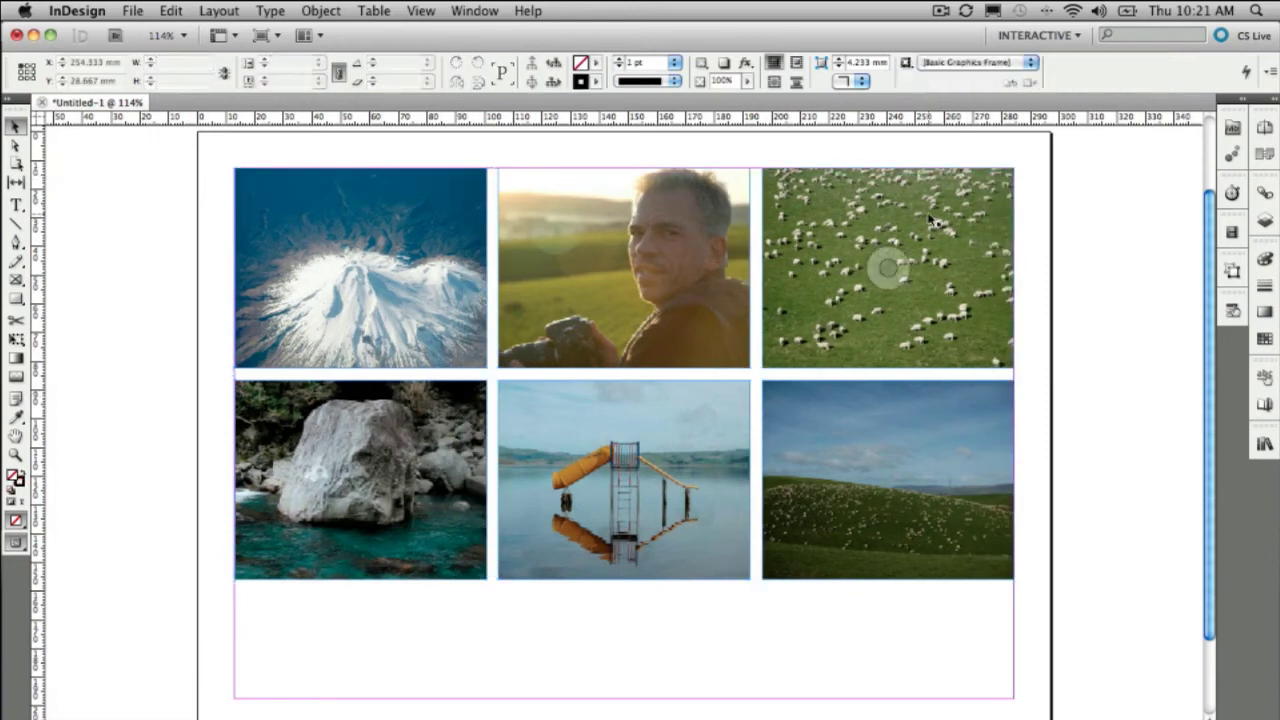
Make sure Auto-Fit is on for the remaining image frames, enabling it for the lake slide image, and deselect everything.
left_click(698, 193)
left_click(486, 213)
left_click(365, 422)
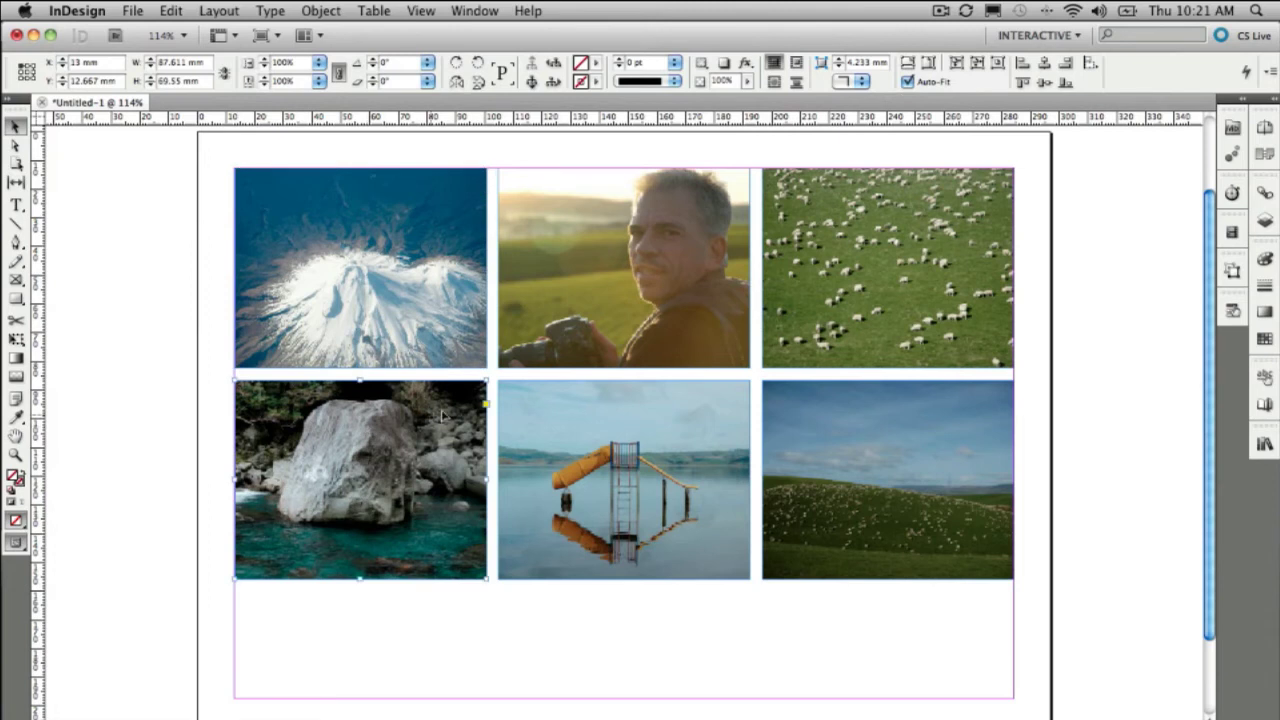
left_click(666, 409)
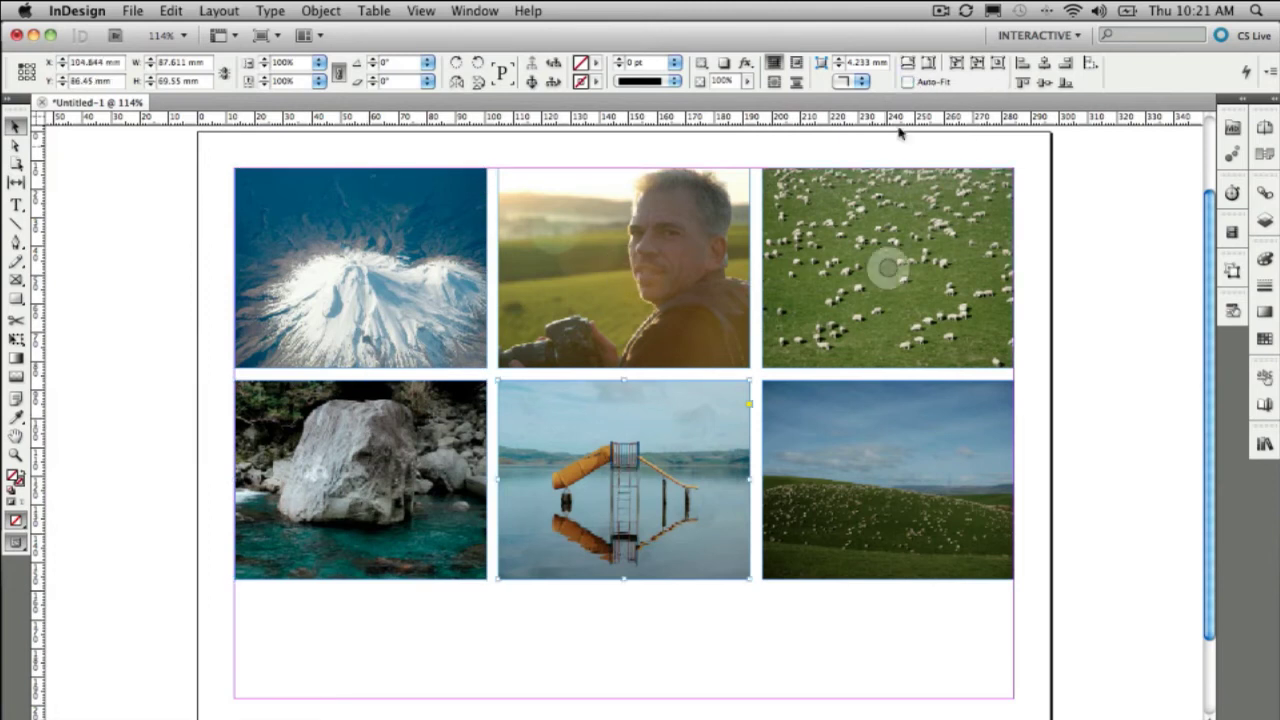
left_click(908, 82)
left_click(889, 479)
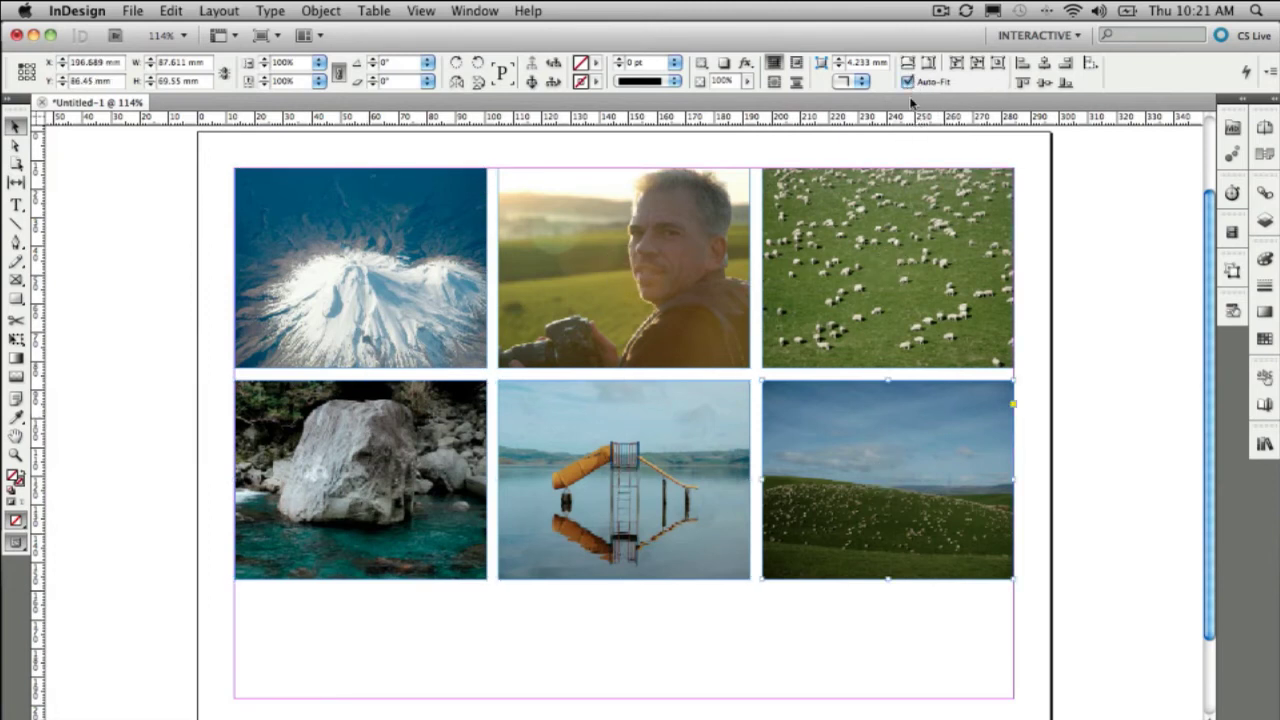
left_click(711, 527)
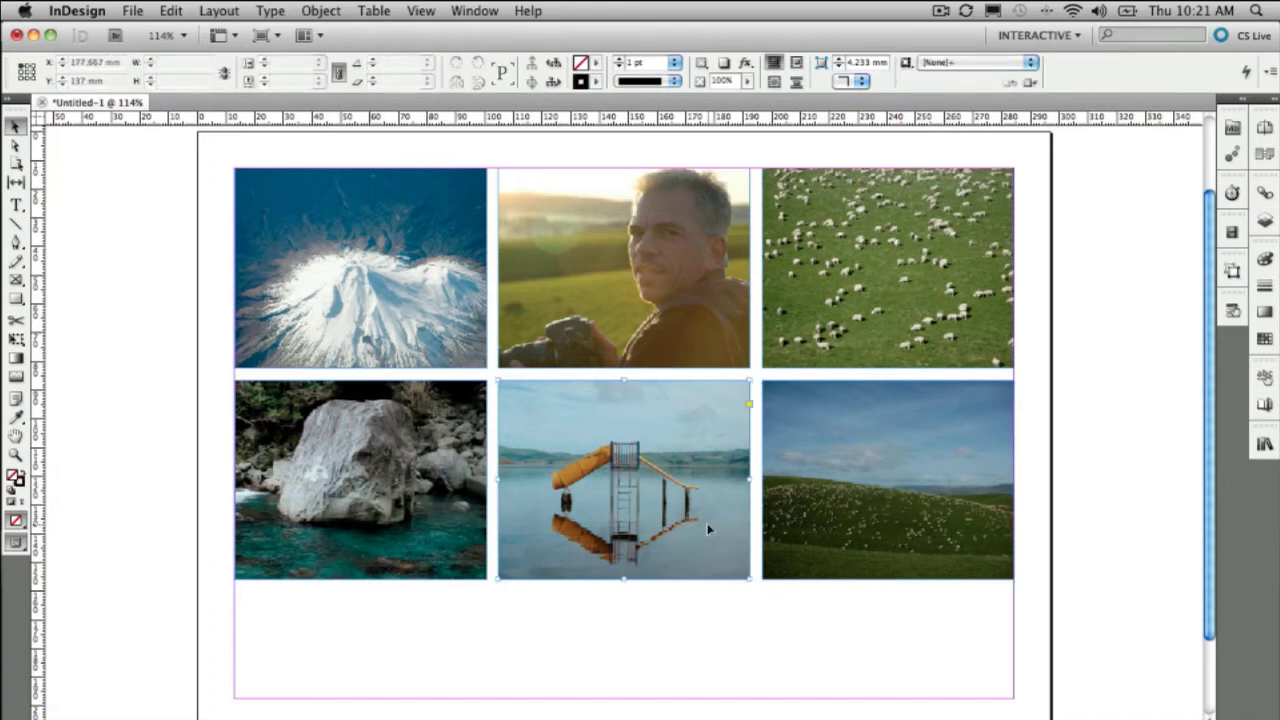
mouse_move(754, 582)
left_mouse_down()
mouse_move(797, 591)
mouse_move(830, 650)
mouse_move(730, 706)
mouse_move(683, 617)
mouse_move(666, 500)
mouse_move(714, 503)
mouse_move(750, 579)
left_mouse_up()
left_click(800, 642)
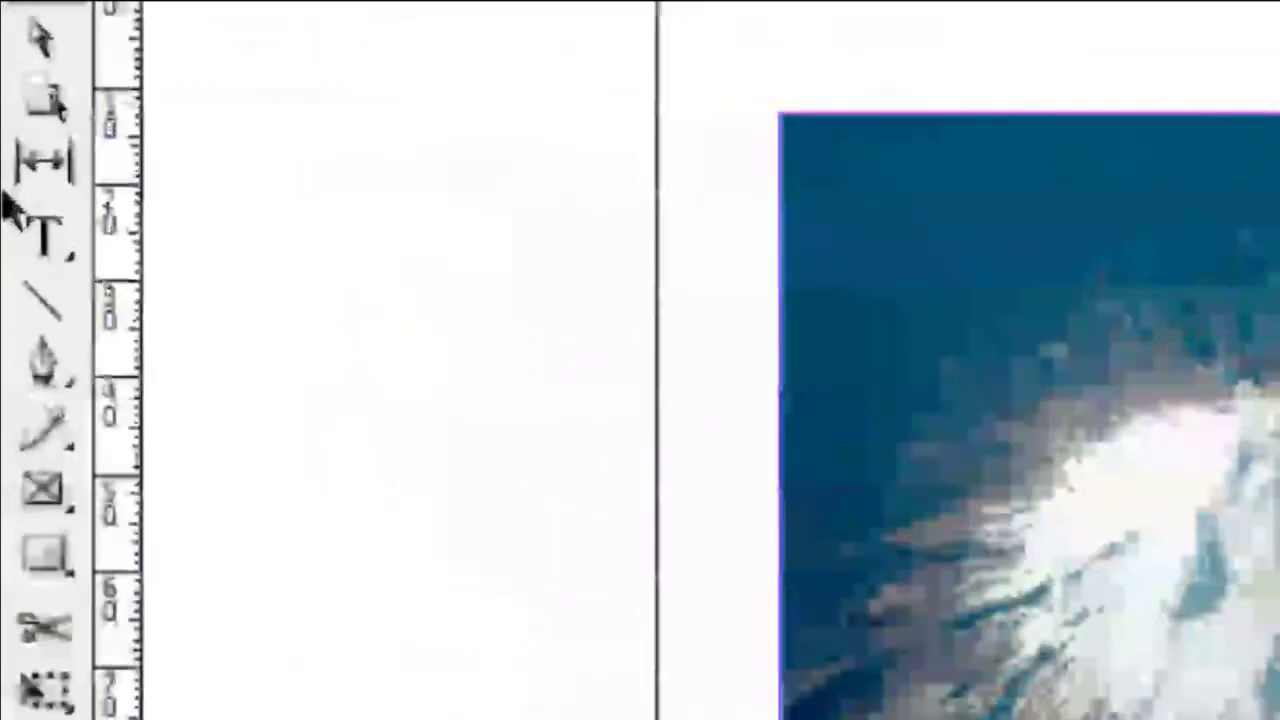
Use the Gap tool to move the gap between the first two image columns about 7 mm to the right.
left_click(25, 160)
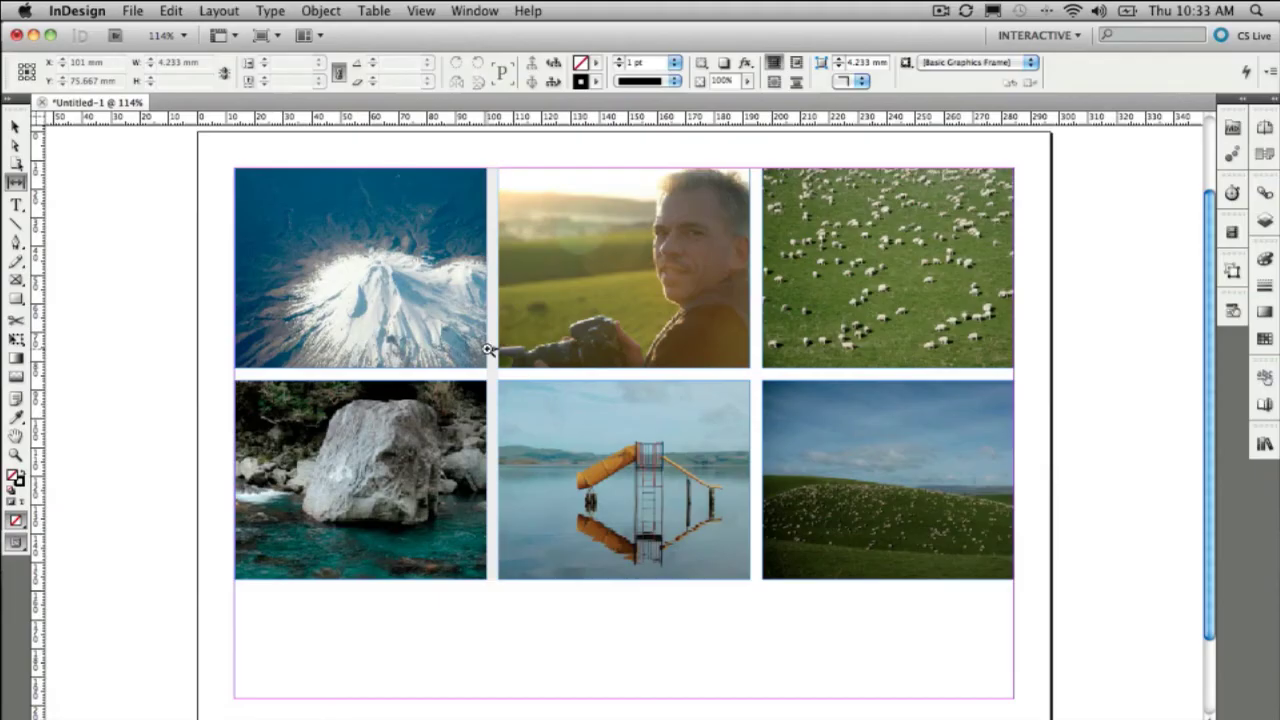
key("super+equal")
key("super+equal")
key("super+equal")
key("super+equal")
key("super+equal")
key("super+equal")
key("super+equal")
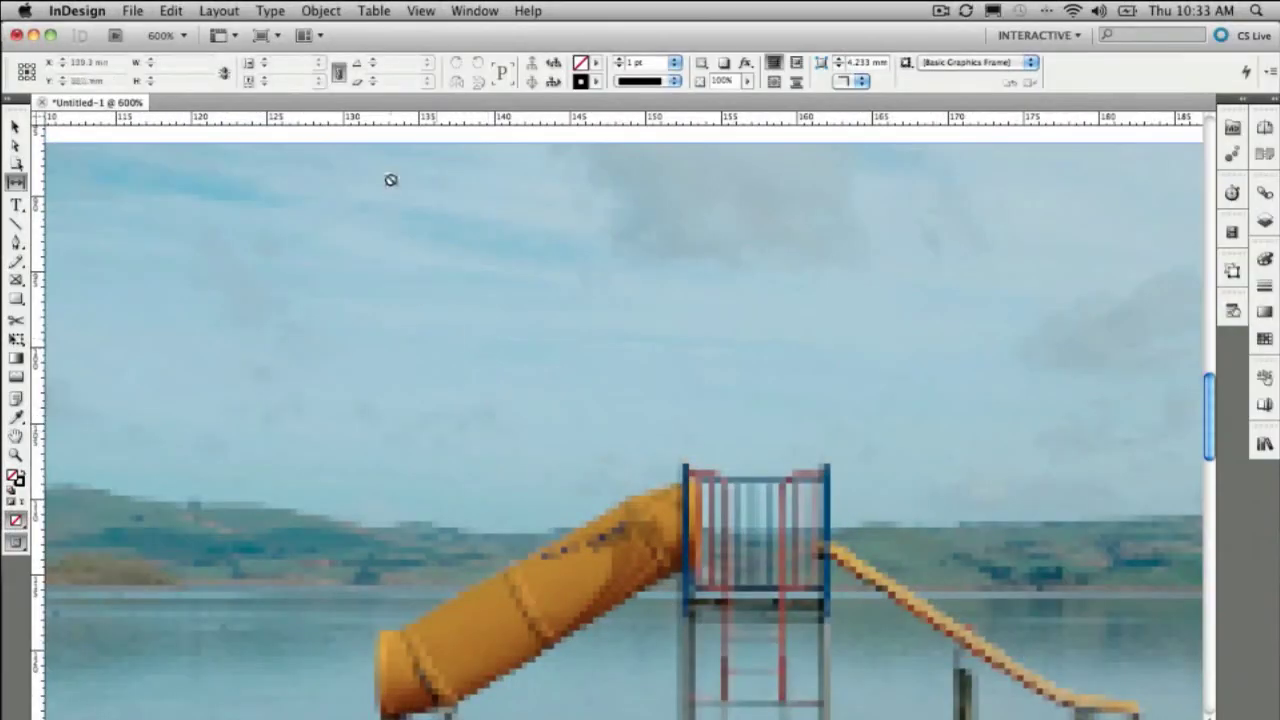
mouse_move(389, 220)
left_mouse_down()
mouse_move(575, 340)
mouse_move(831, 446)
mouse_move(928, 442)
left_mouse_up()
left_click_drag(415, 241, 408, 266)
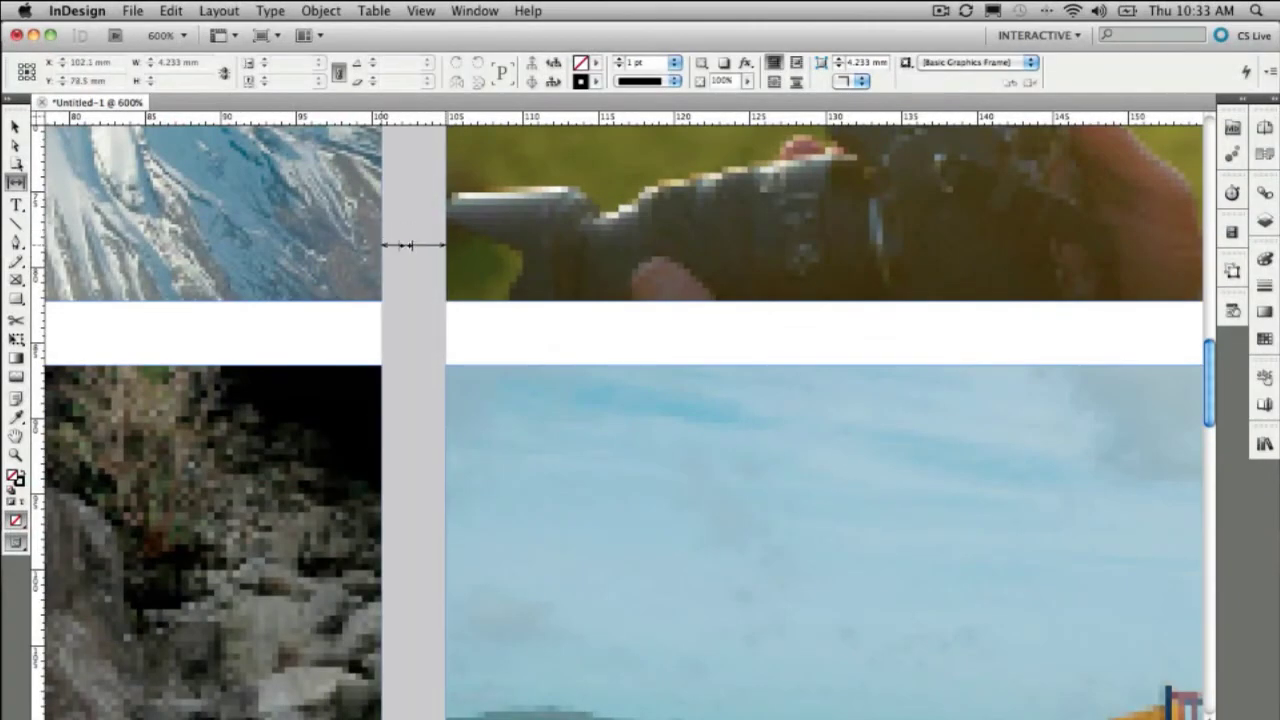
left_click_drag(413, 244, 510, 246)
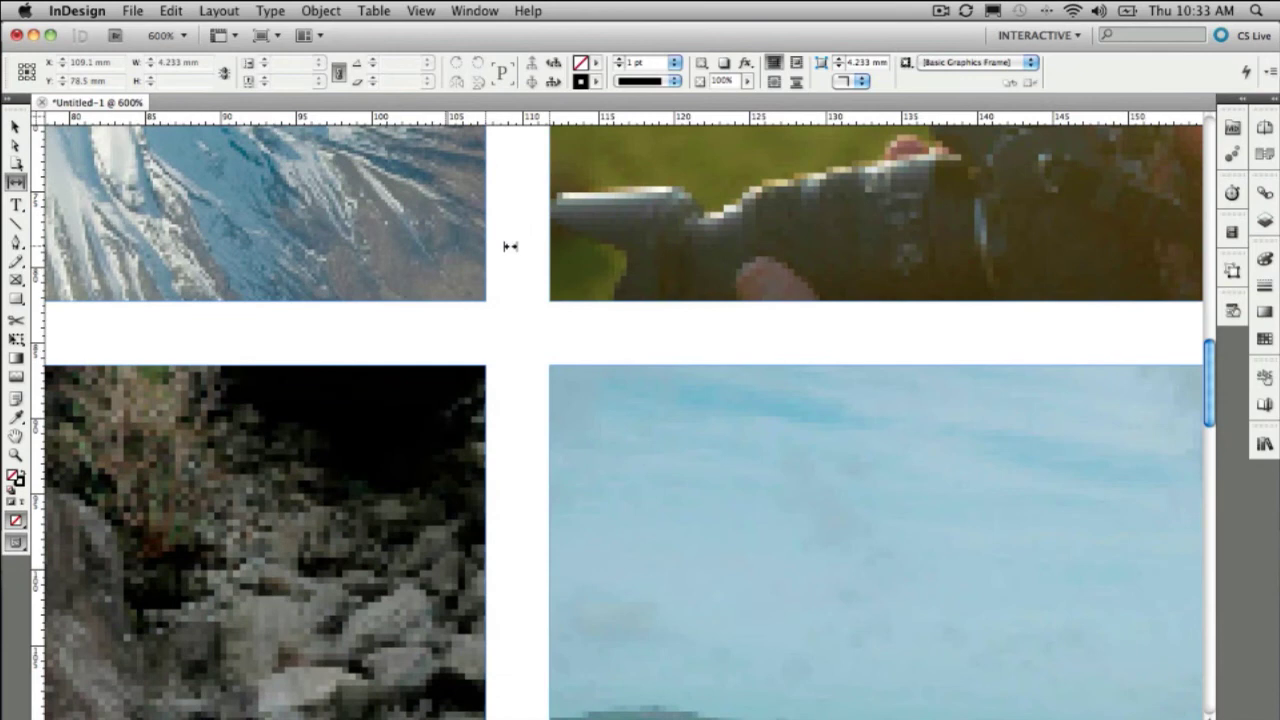
key("super+0")
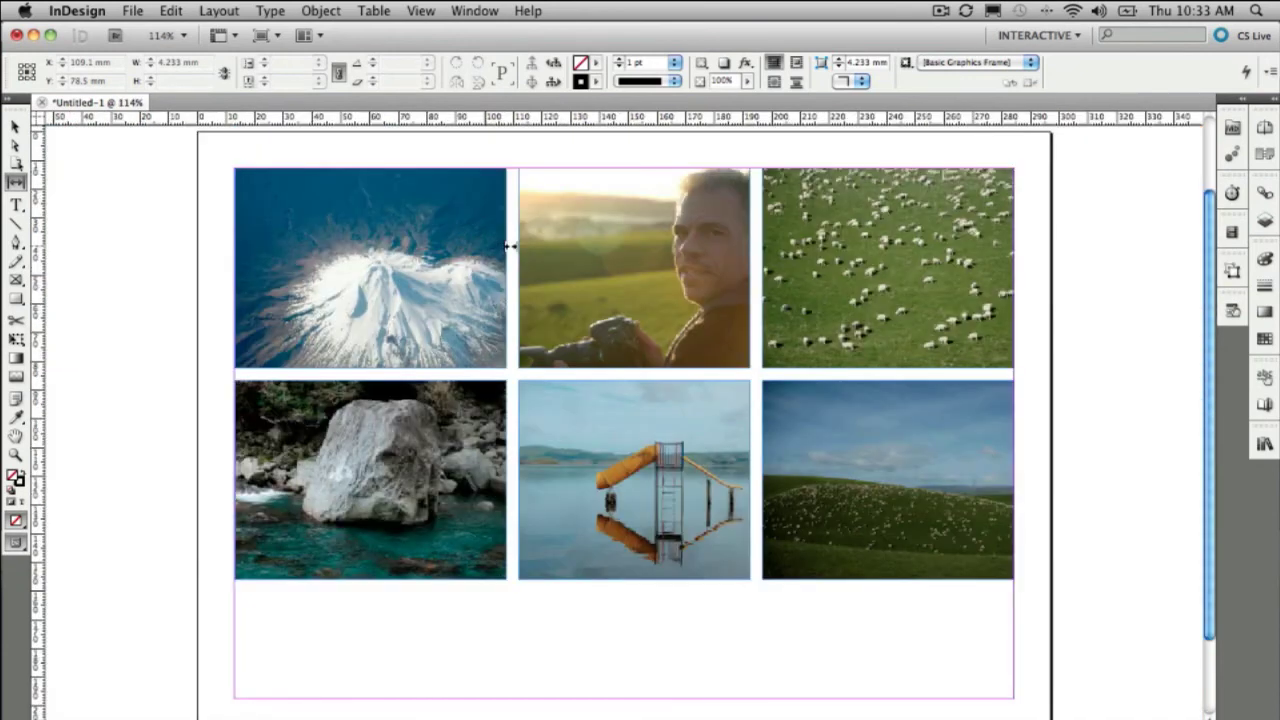
Shift the gap between the first two columns left and partly back right, and the row gap down and back up to about 81 mm.
left_click_drag(510, 246, 464, 250)
left_click_drag(885, 374, 885, 397)
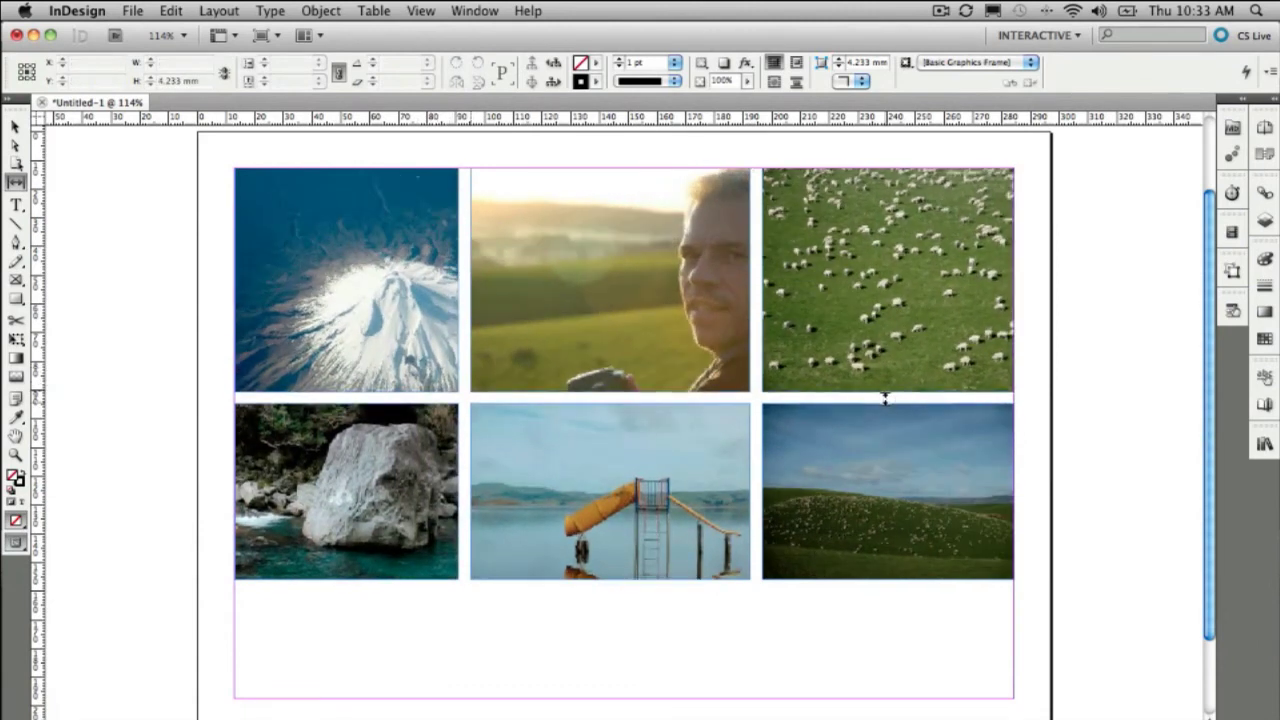
left_click_drag(460, 306, 493, 304)
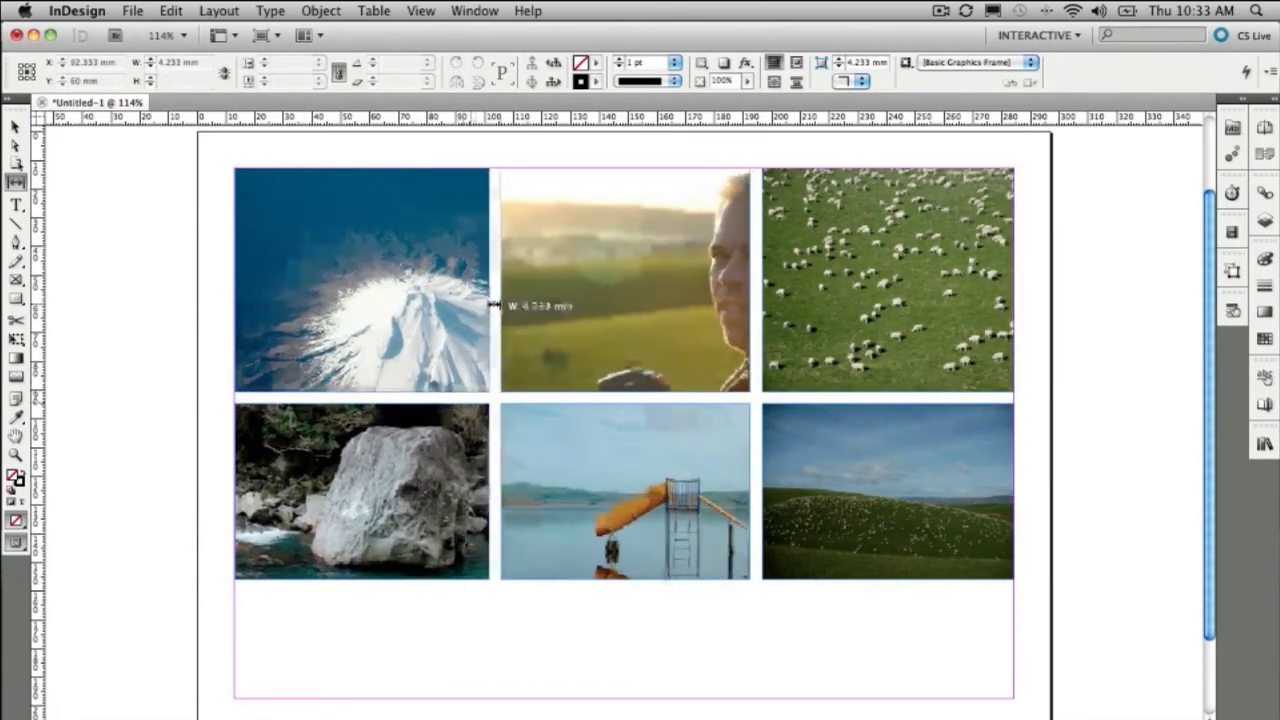
left_click_drag(429, 396, 431, 362)
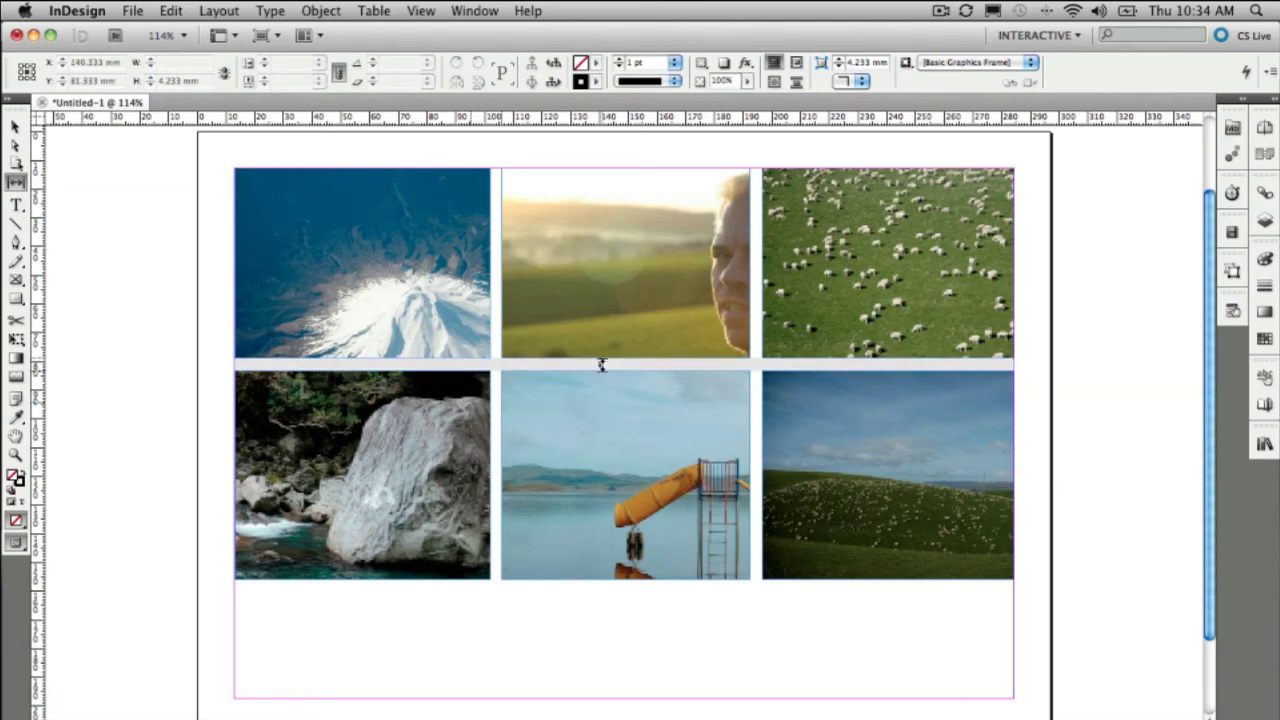
Stagger the row gaps to about 92, 73 and 103 mm down in the three columns, and move the last column gap about 15 mm right.
left_click_drag(857, 363, 852, 425)
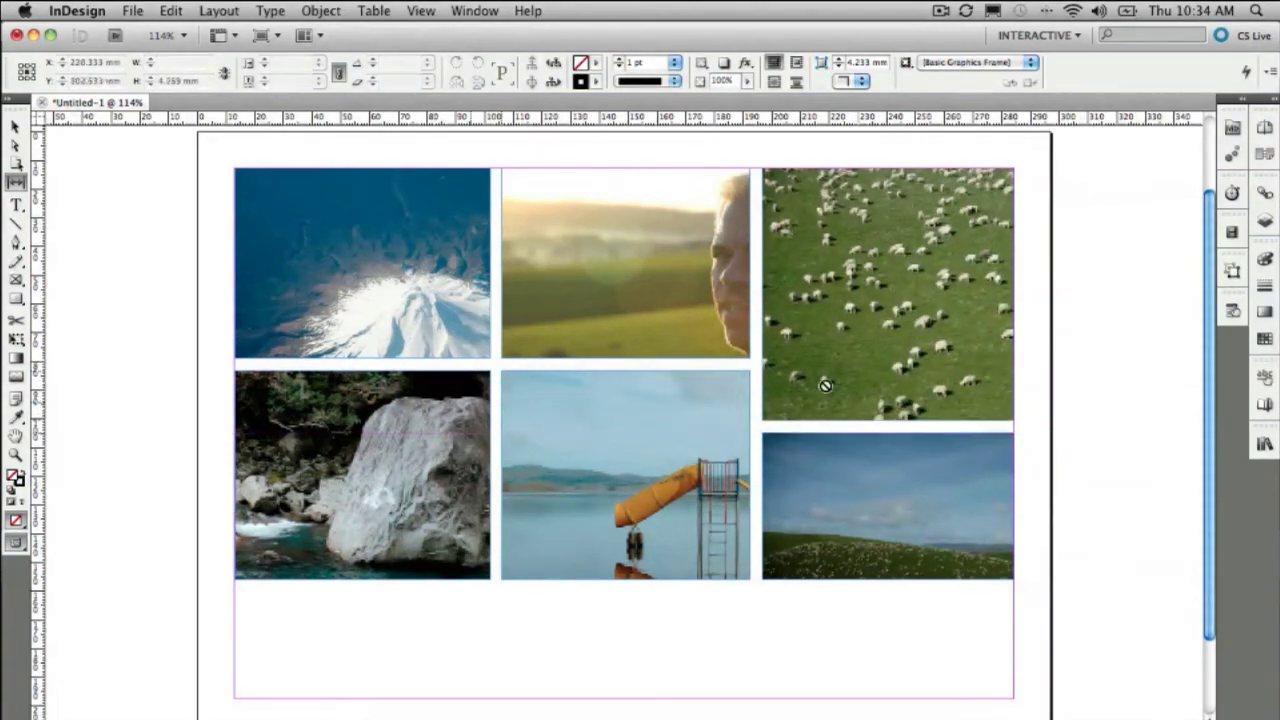
left_click_drag(756, 308, 800, 300)
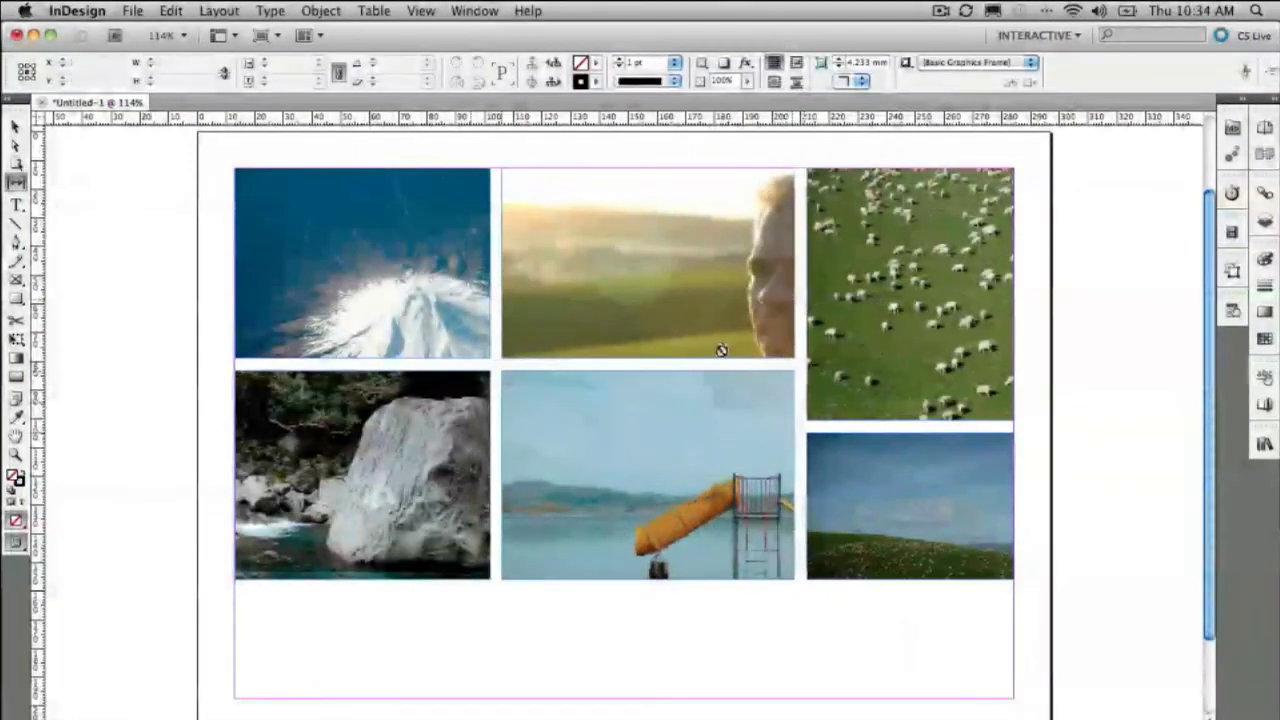
mouse_move(720, 363)
left_mouse_down()
mouse_move(720, 390)
mouse_move(724, 338)
left_mouse_up()
left_click_drag(415, 364, 412, 396)
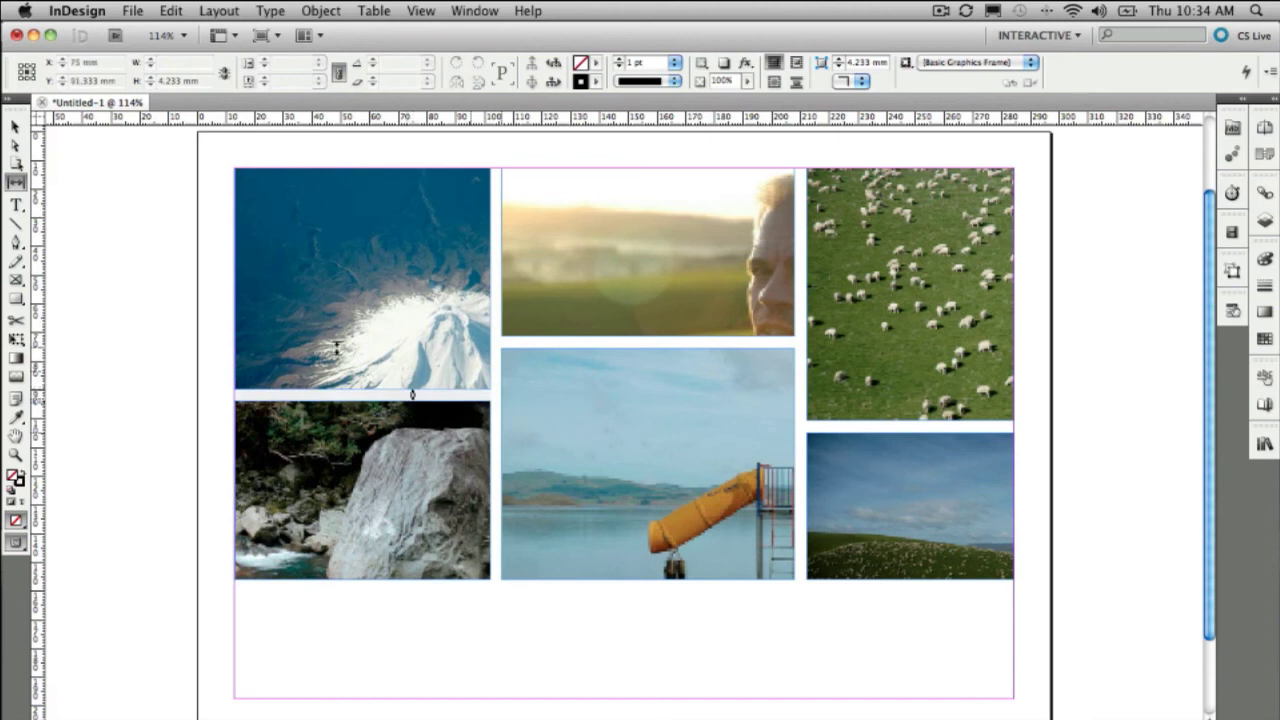
Reposition the portrait, sheep, hillside and lake slide pictures inside their frames to show their subjects better, and deselect.
left_click(15, 125)
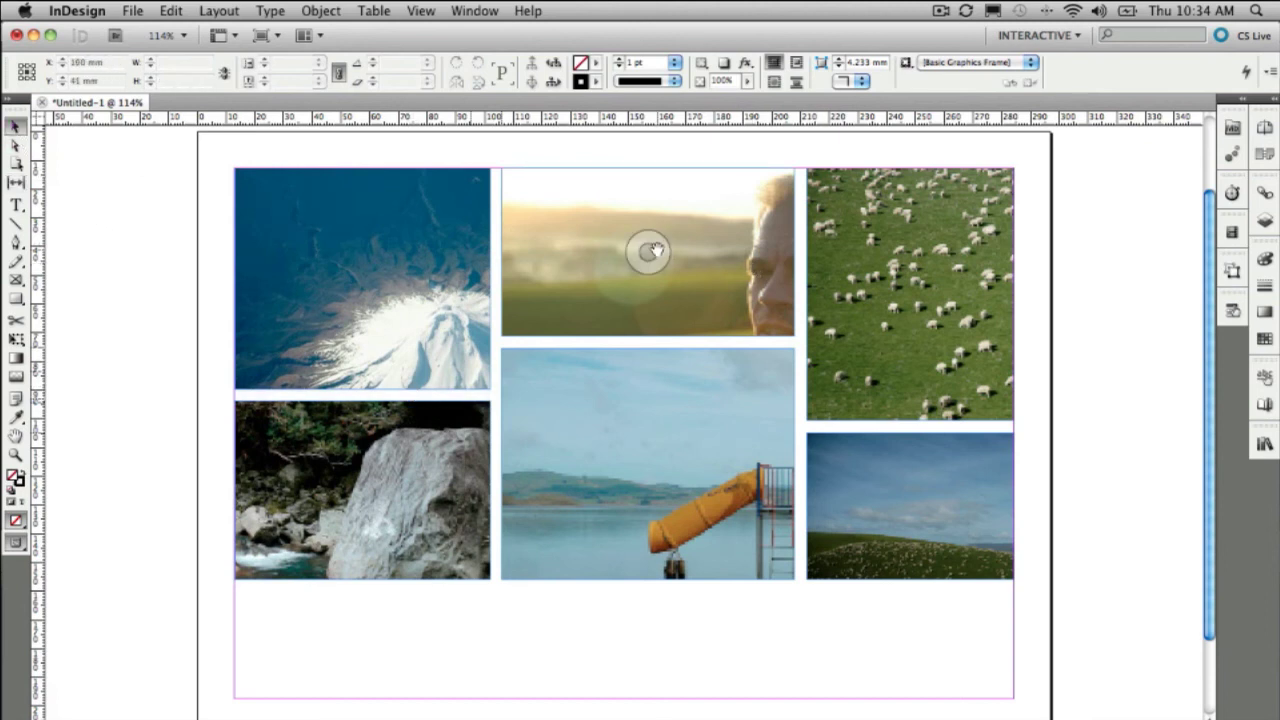
left_click_drag(648, 252, 560, 223)
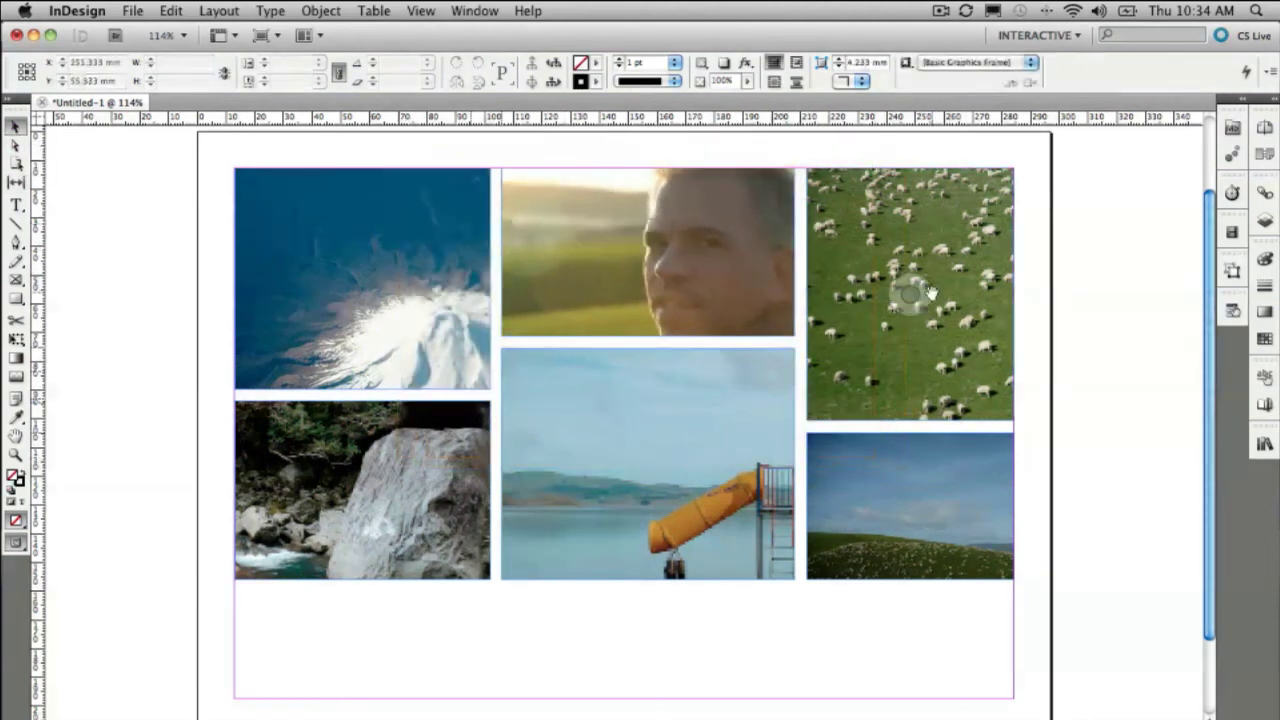
left_click_drag(910, 292, 891, 282)
left_click_drag(909, 506, 909, 476)
left_click_drag(646, 457, 505, 412)
left_click(178, 205)
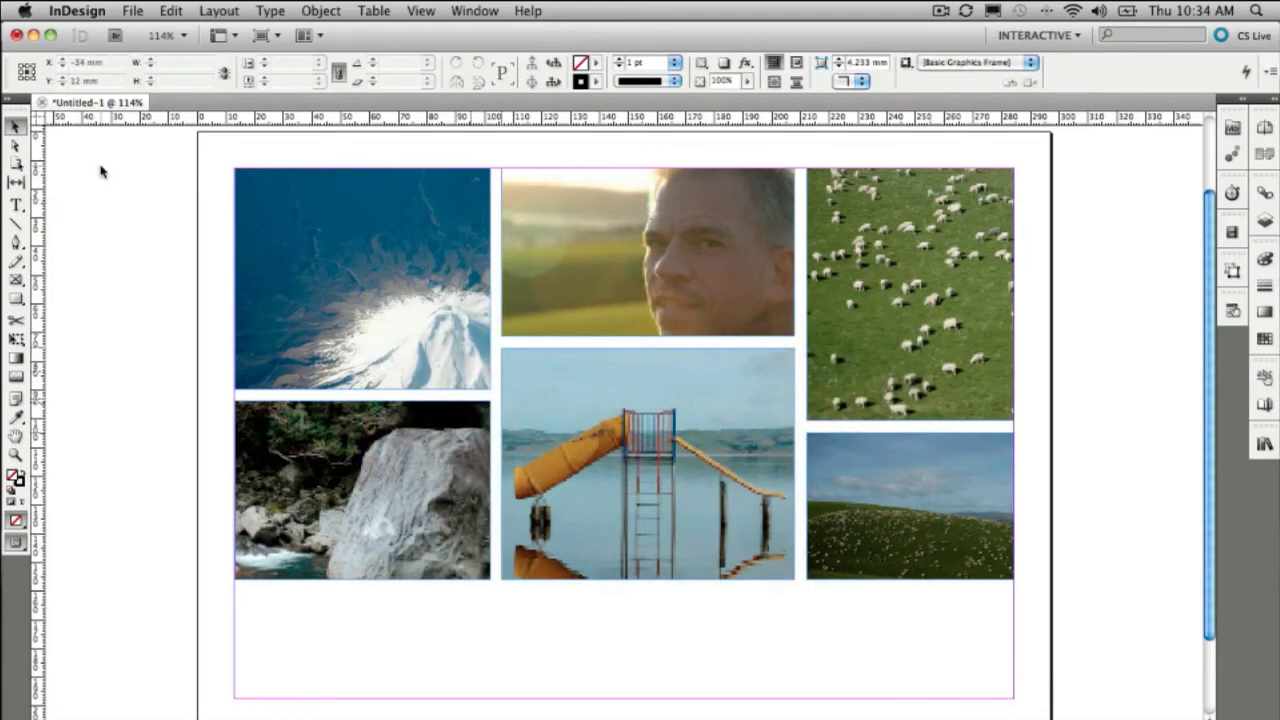
Add a text frame about 82 mm by 33 mm filled with placeholder text, and align it under the rock image at the margin.
key("t")
left_click_drag(243, 603, 480, 697)
right_click(448, 668)
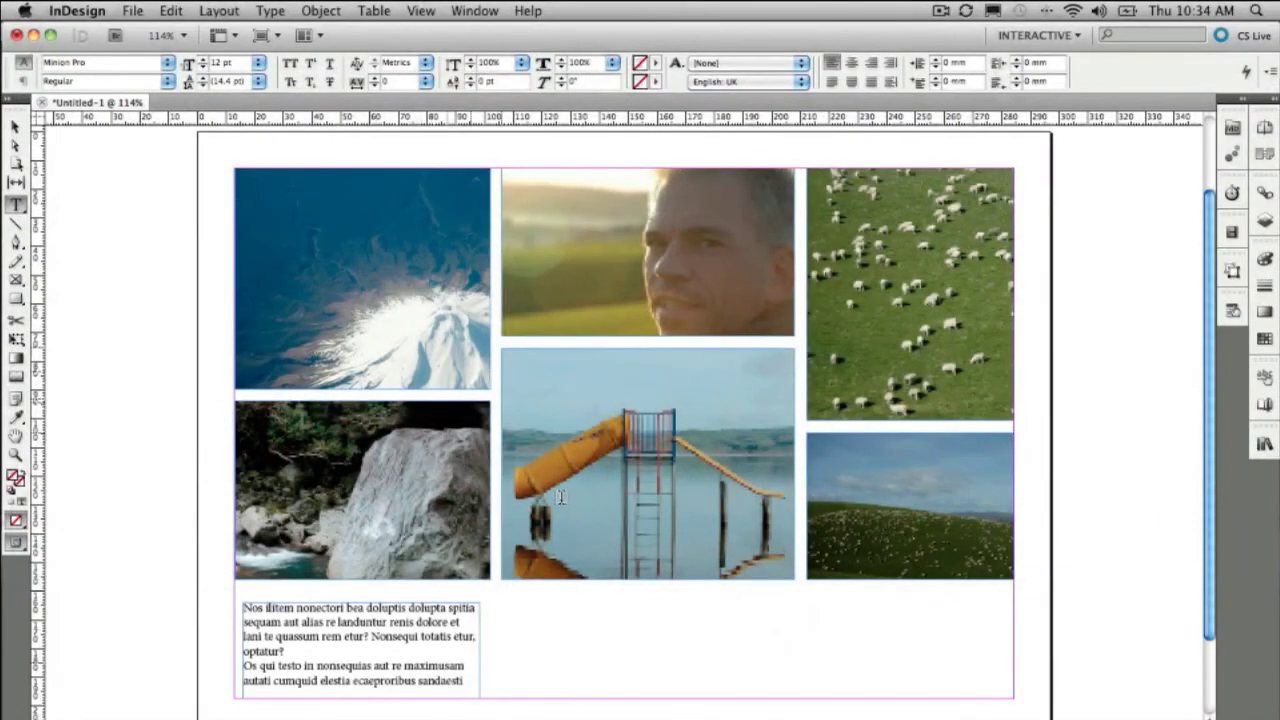
left_click(16, 126)
left_click_drag(302, 637, 328, 597)
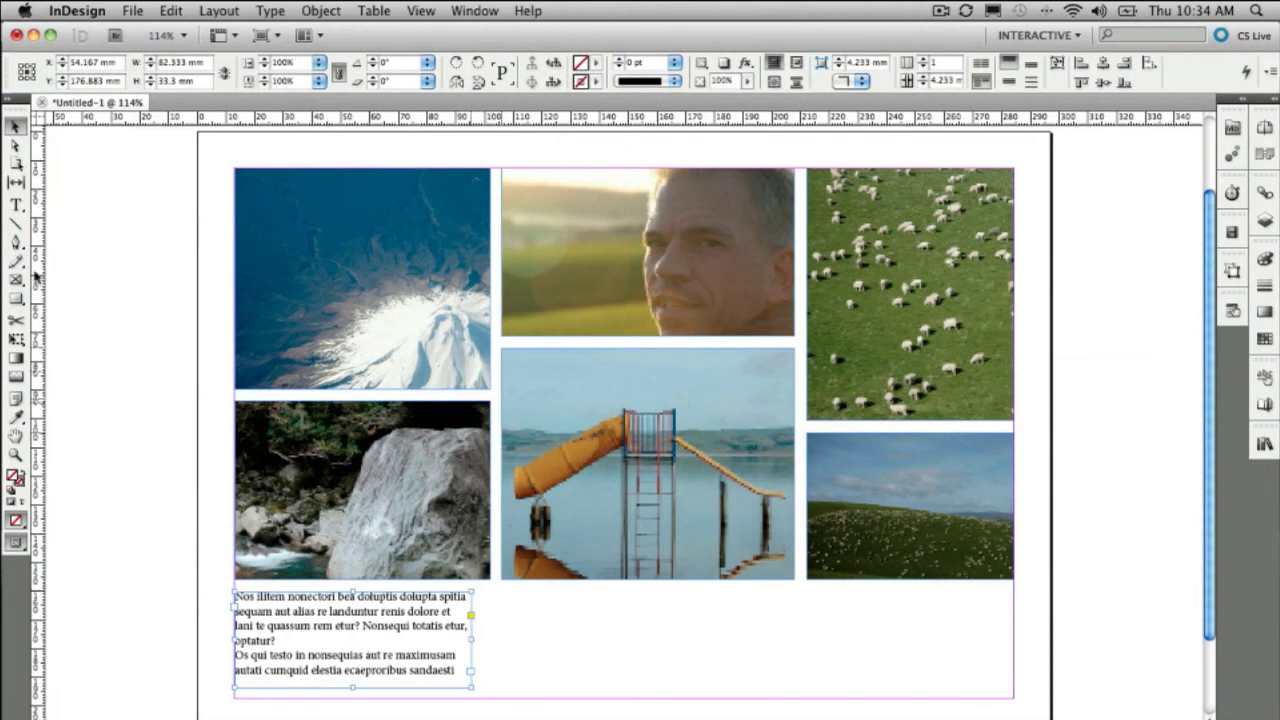
Move the gap above the text frame up about 30 mm and the gap beside it right about 6 mm, and preview the layout.
left_click(16, 182)
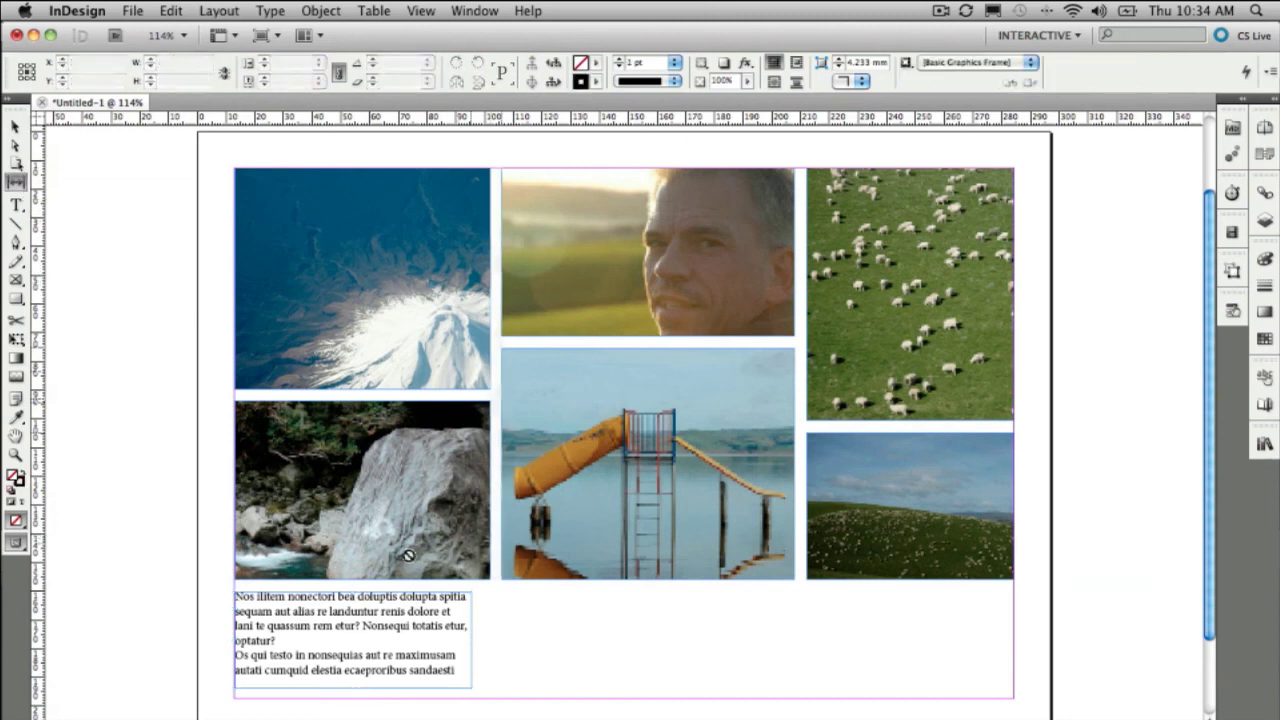
left_click_drag(374, 580, 378, 493)
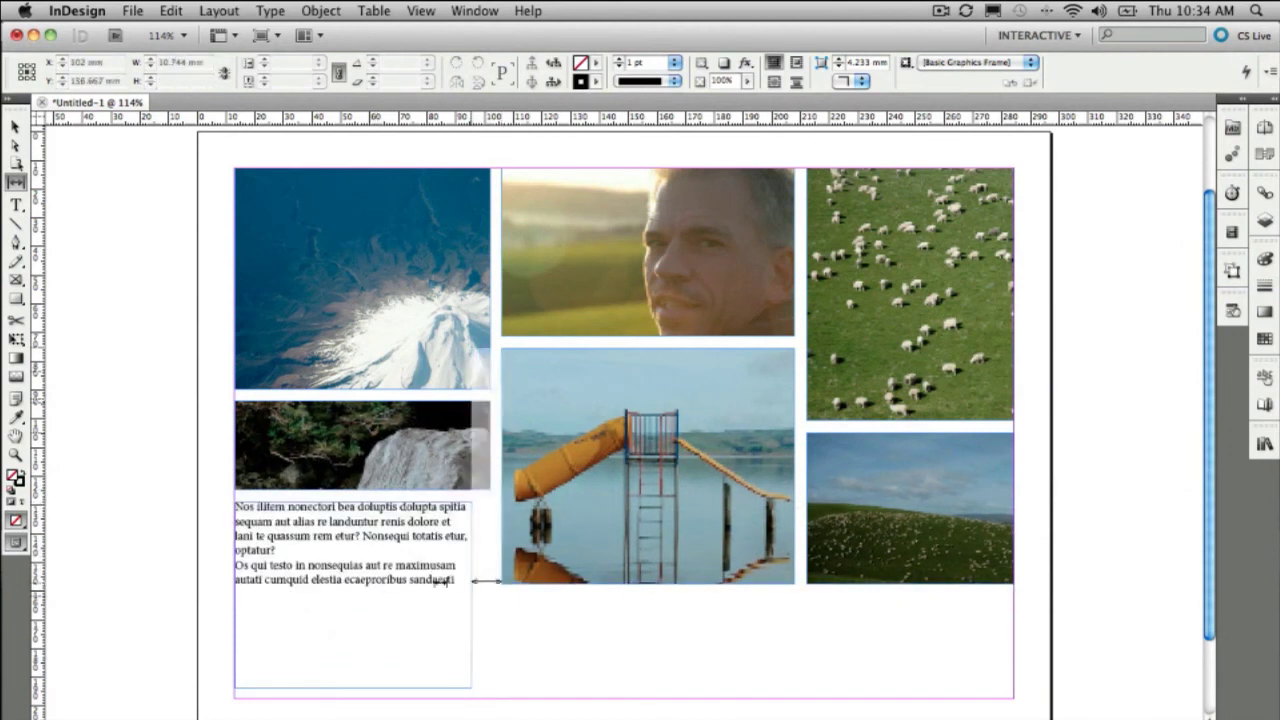
left_click_drag(486, 582, 505, 578)
left_click(16, 127)
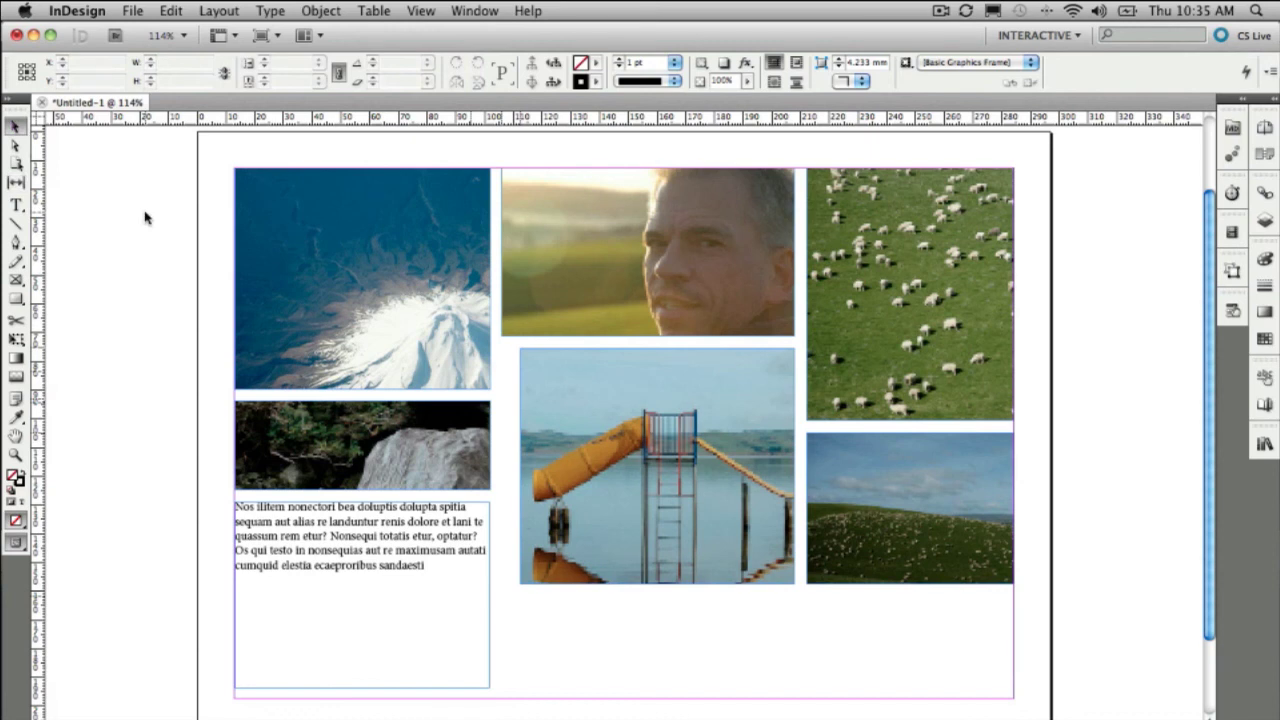
key("w")
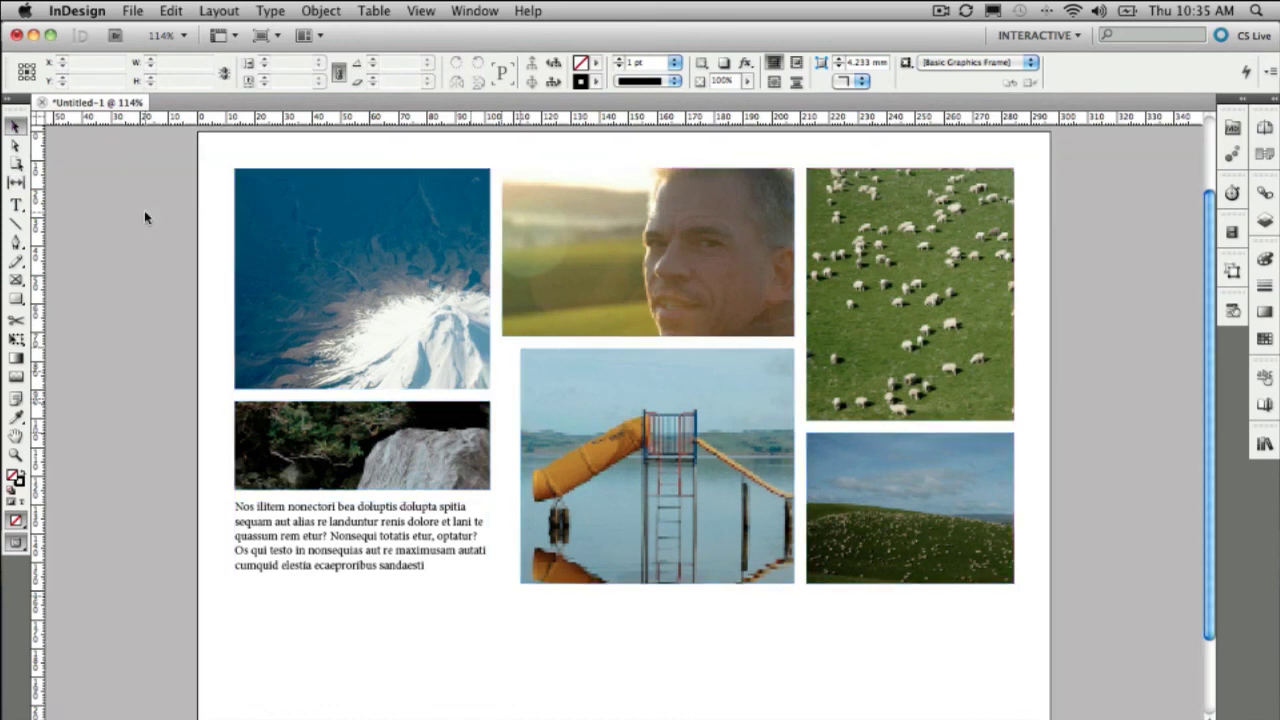